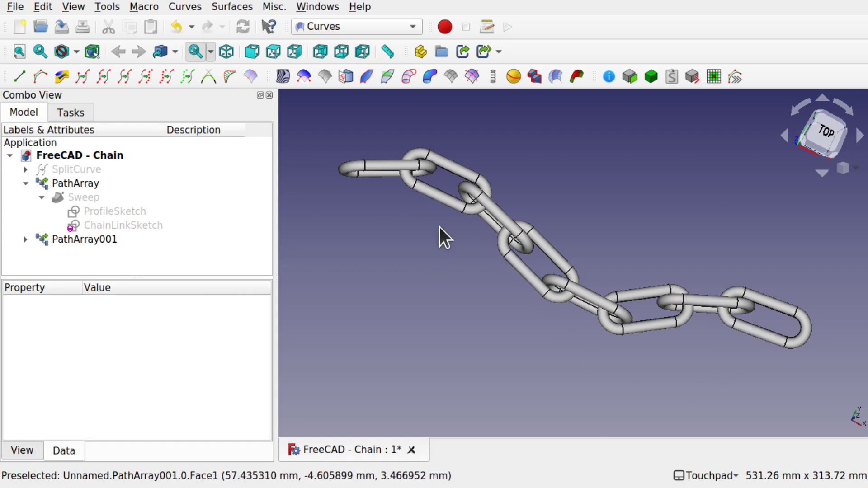
Step: Orbit the finished chain from several angles and inspect the SplitCurve object's properties
middle_drag(411, 175, 479, 181)
click(85, 169)
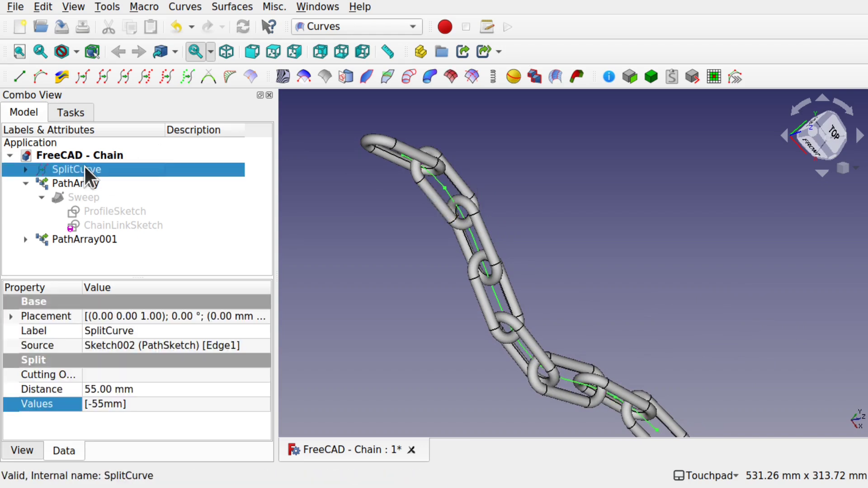
middle_drag(631, 388, 547, 355)
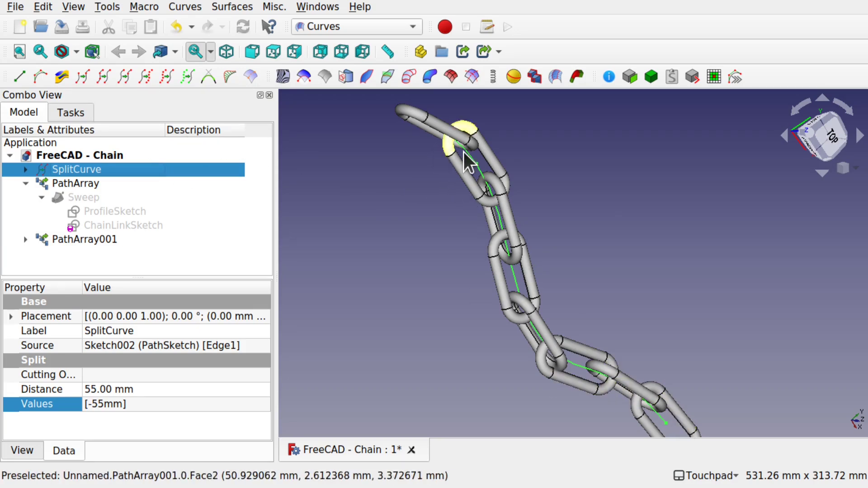
alt+drag(574, 357, 662, 344)
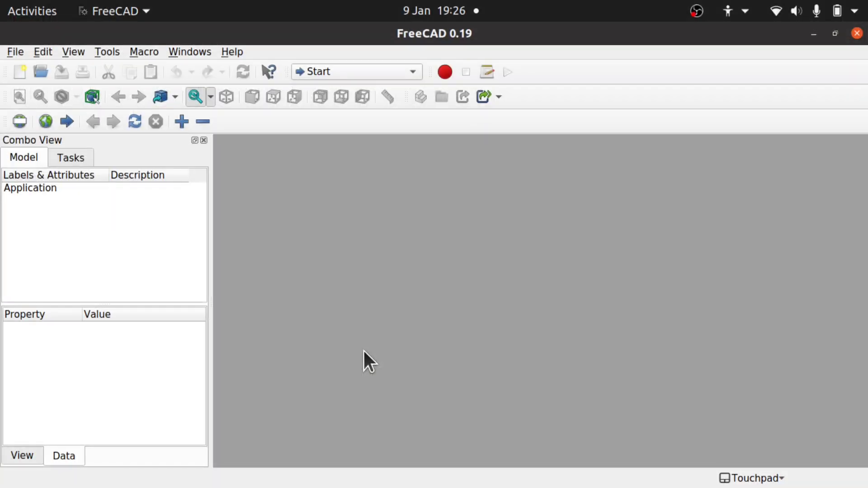
Step: Switch to the Sketcher workbench, create a new document and start a new sketch
click(348, 71)
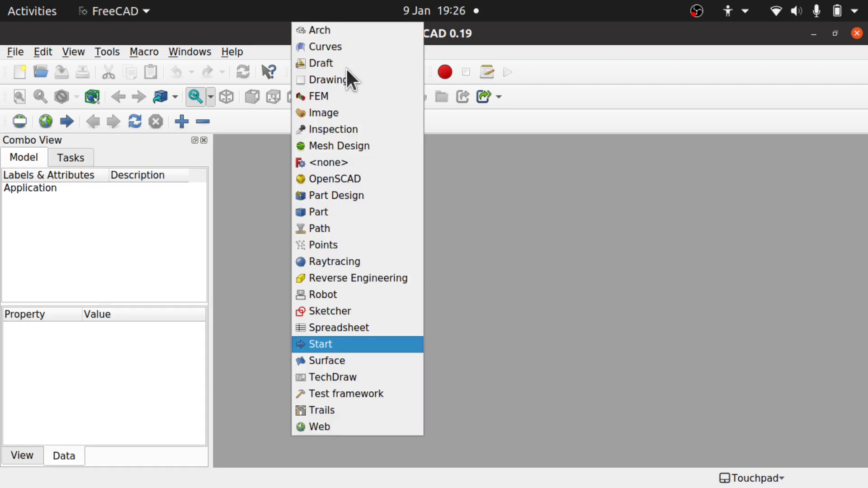
click(354, 313)
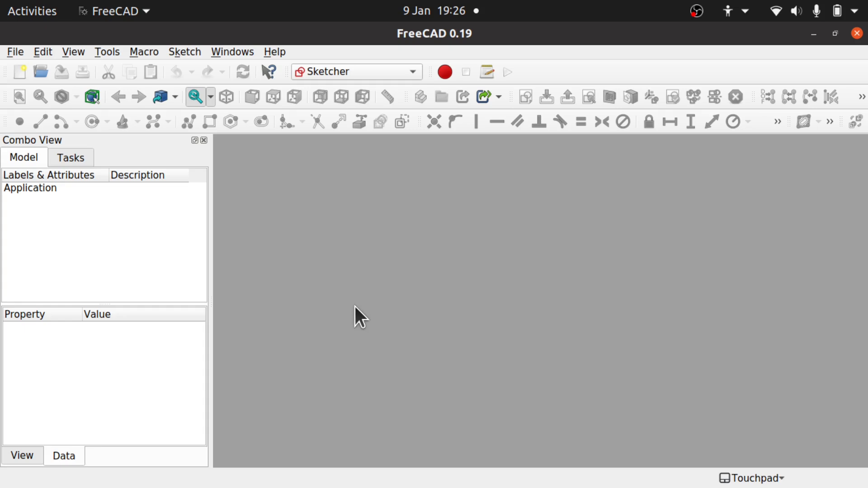
click(13, 76)
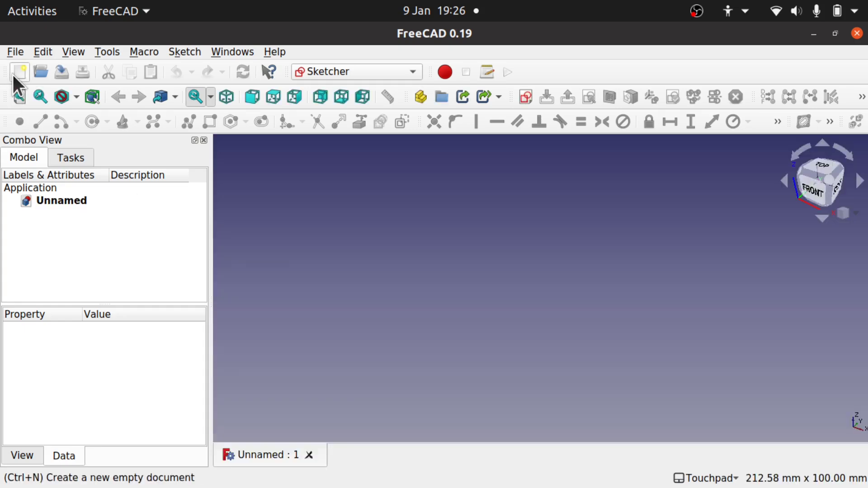
click(526, 97)
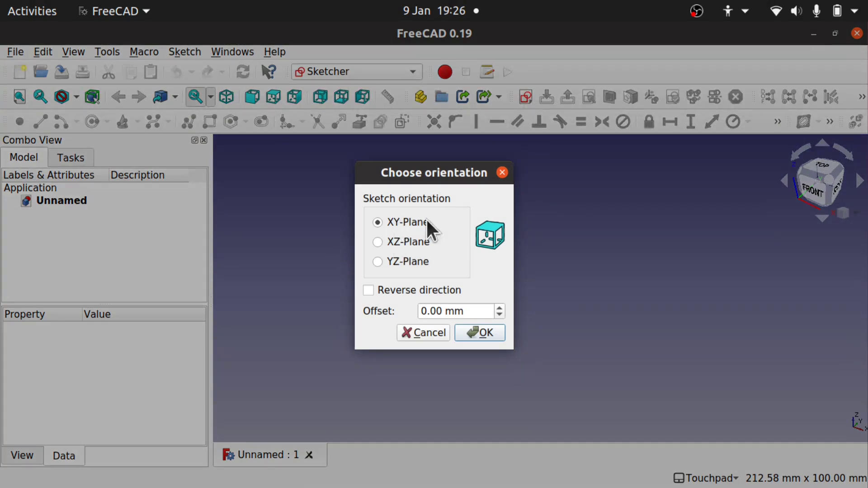
Step: On the XY plane, draw a slot starting at the origin
click(471, 330)
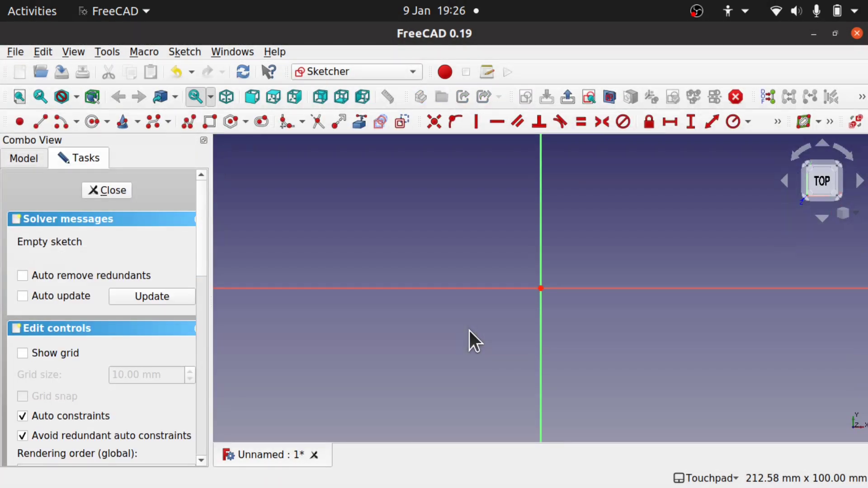
click(265, 129)
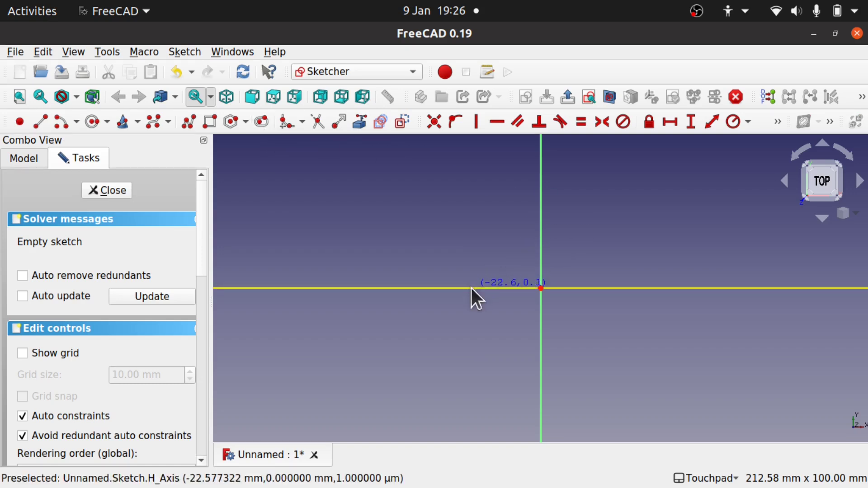
click(541, 289)
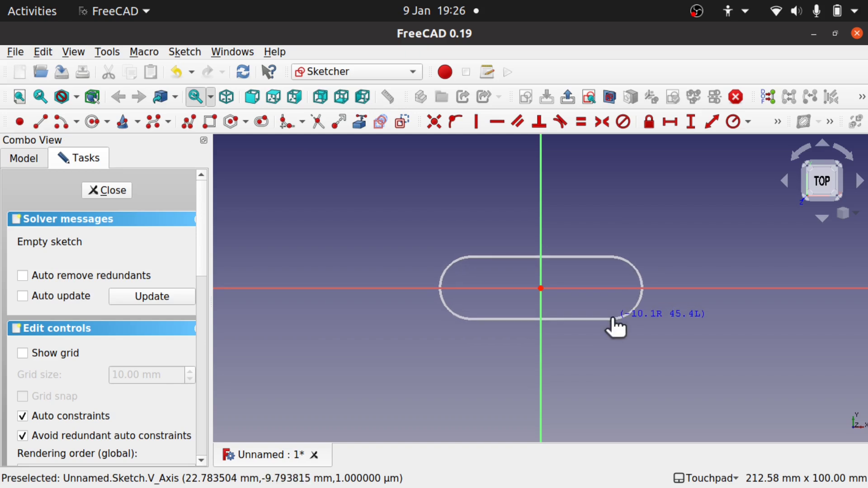
click(612, 320)
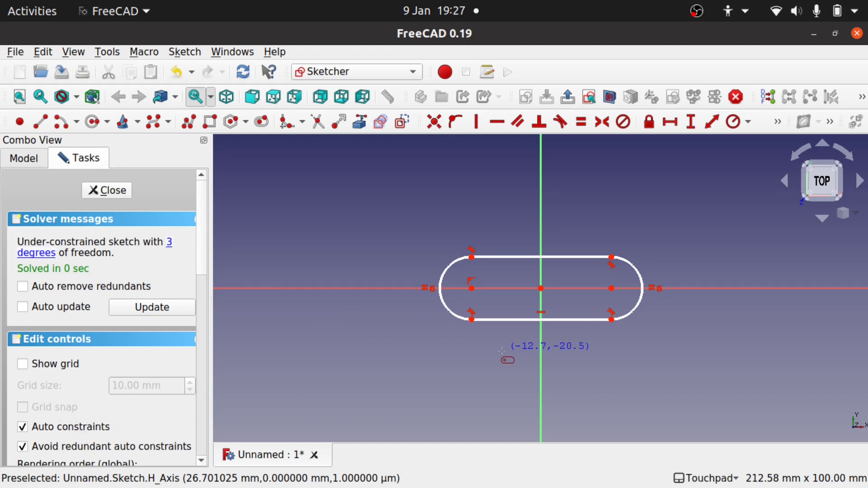
key(Escape)
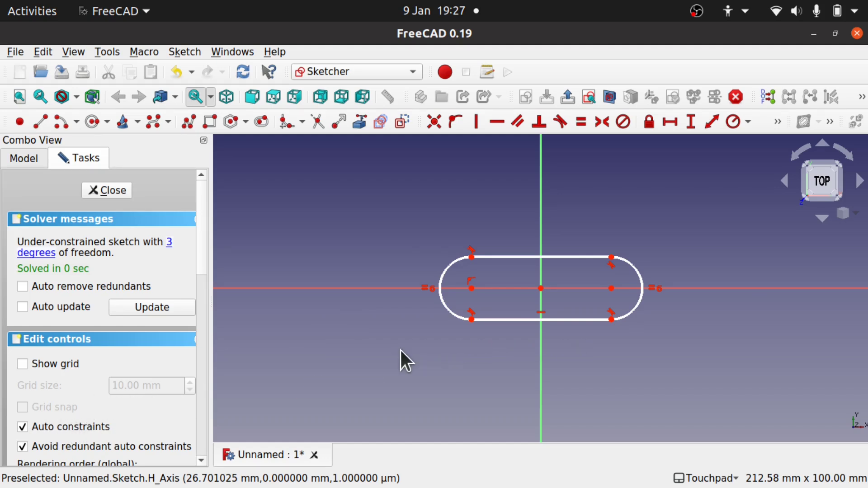
Step: Make the two arc centres symmetric about the origin and delete the redundant constraint
click(472, 288)
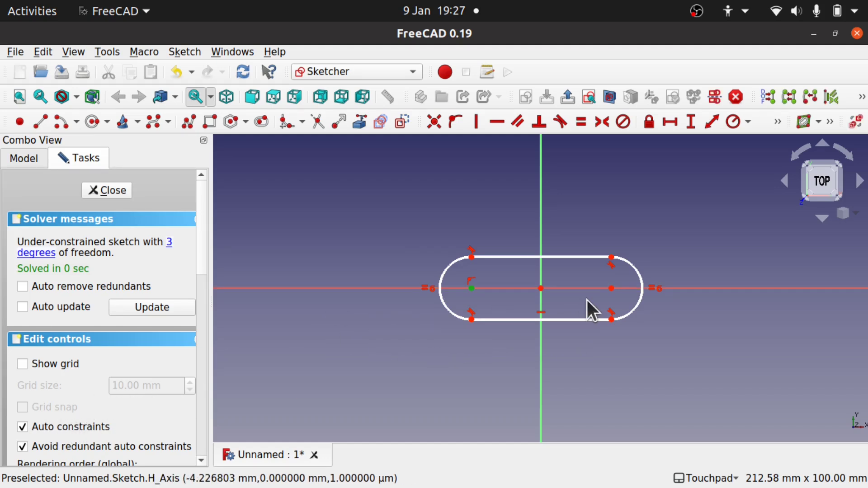
click(612, 289)
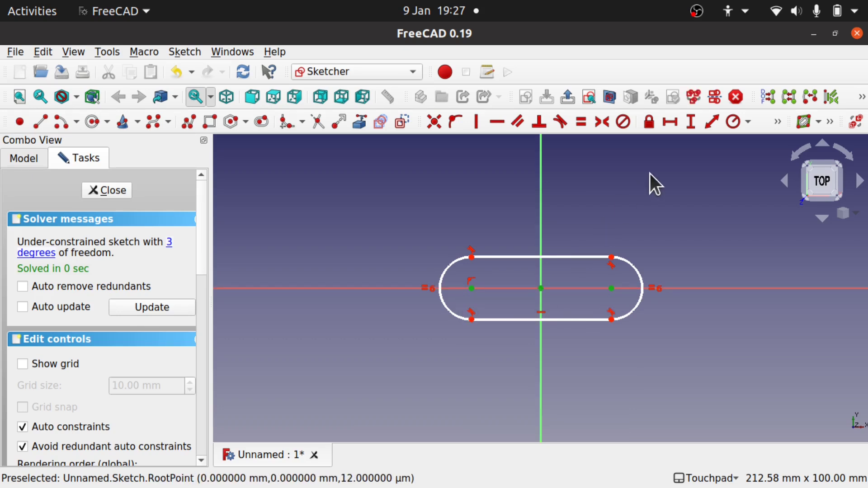
click(600, 123)
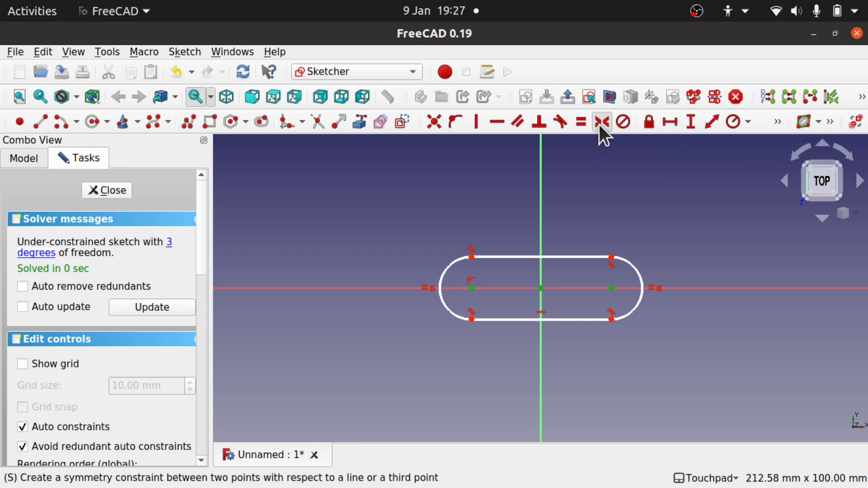
click(473, 281)
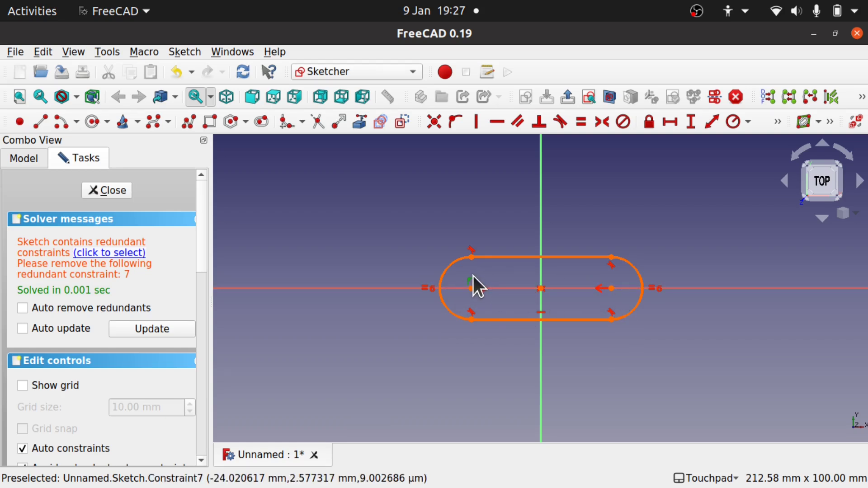
key(Delete)
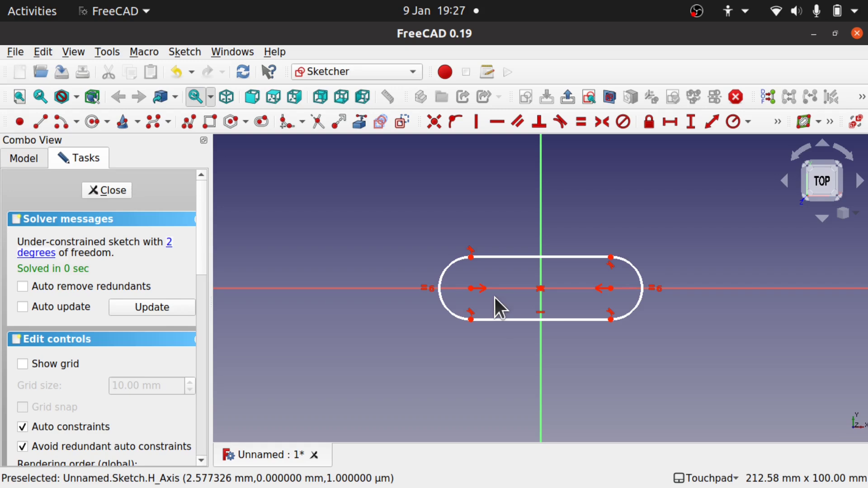
Step: Give the slot's top edge a 50 mm horizontal distance constraint
click(471, 288)
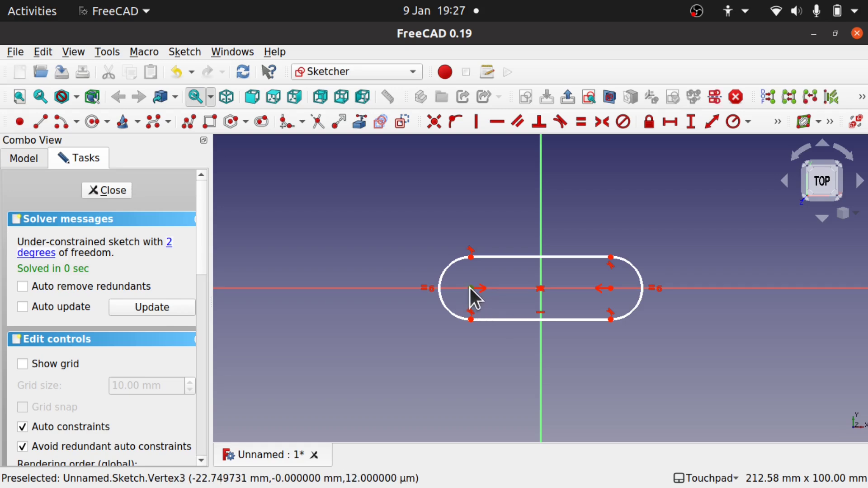
click(518, 256)
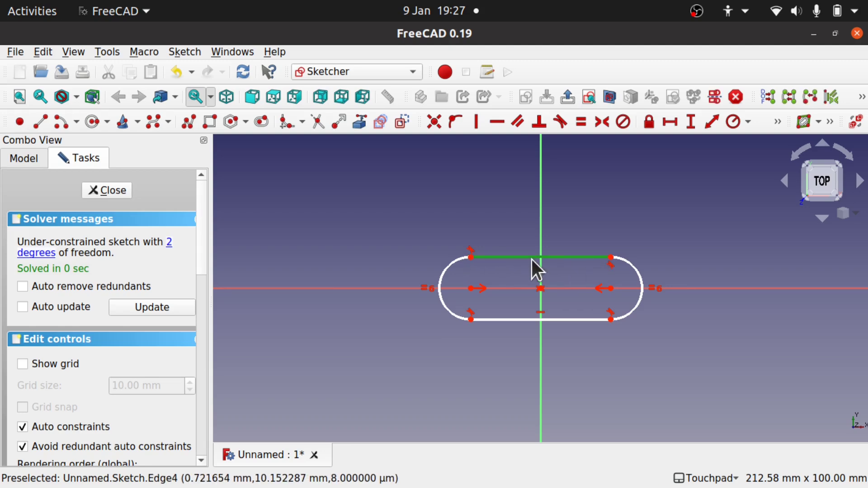
click(670, 121)
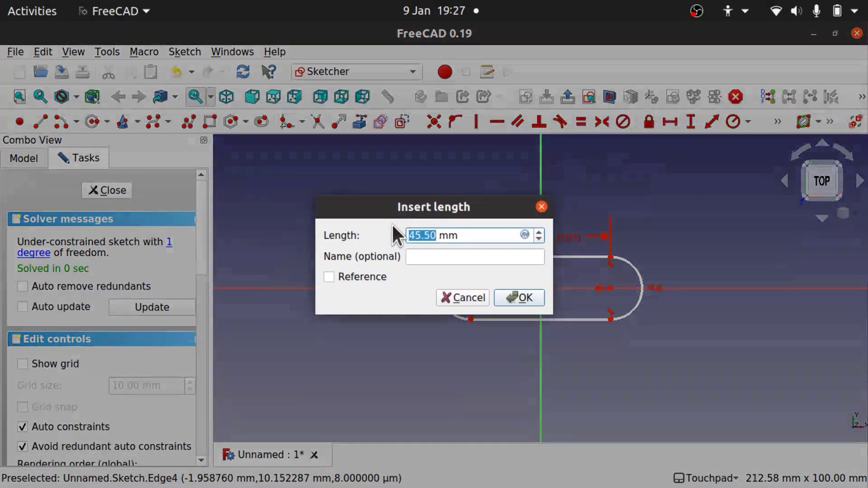
text(50)
key(Return)
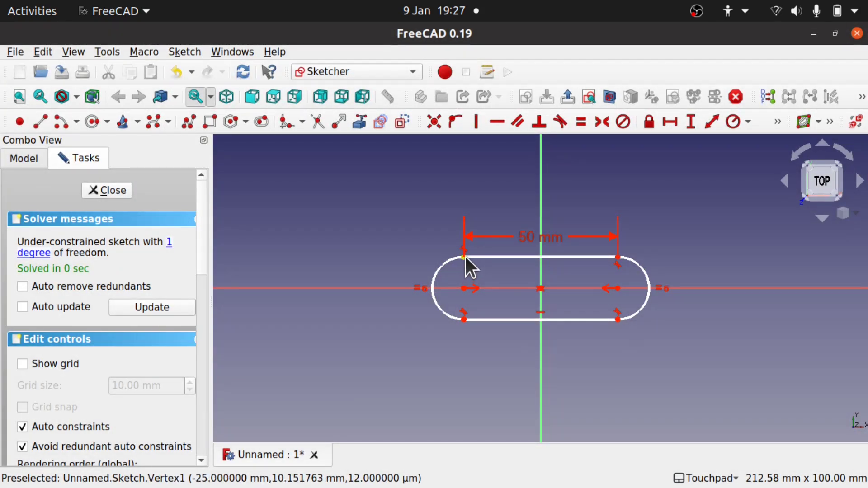
Step: Set a 30 mm vertical distance between the left vertices and close the sketch
click(464, 257)
click(463, 319)
click(685, 126)
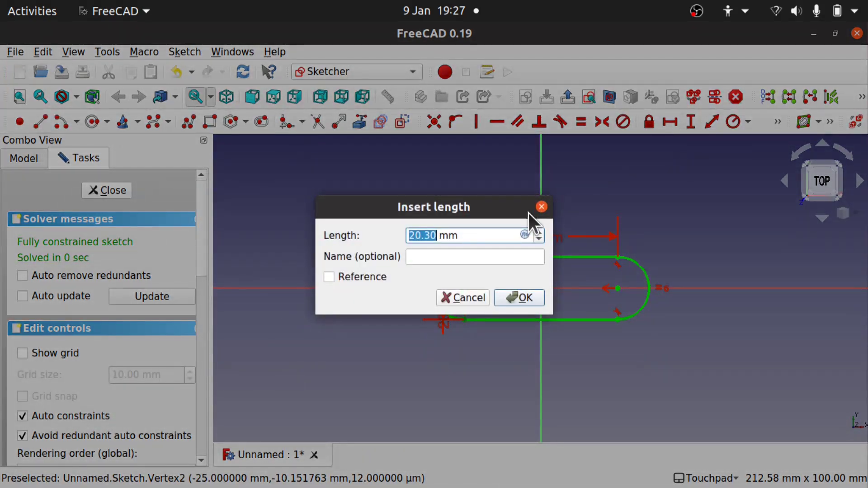
text(30)
key(Return)
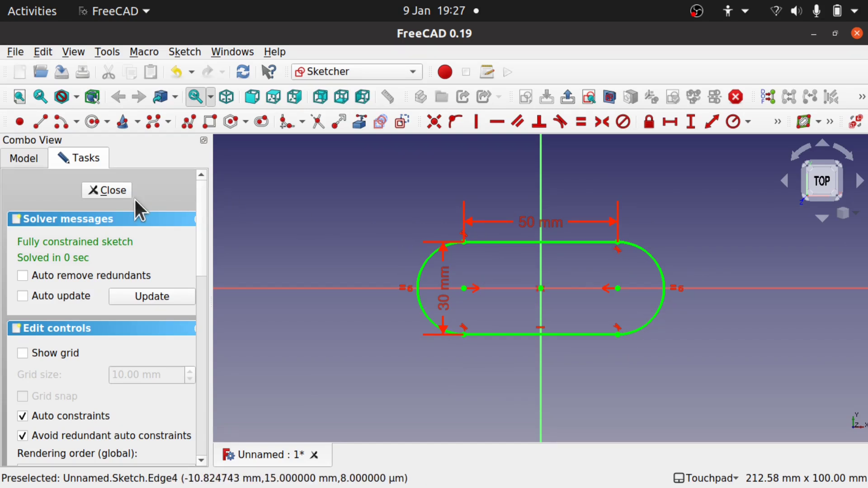
click(115, 191)
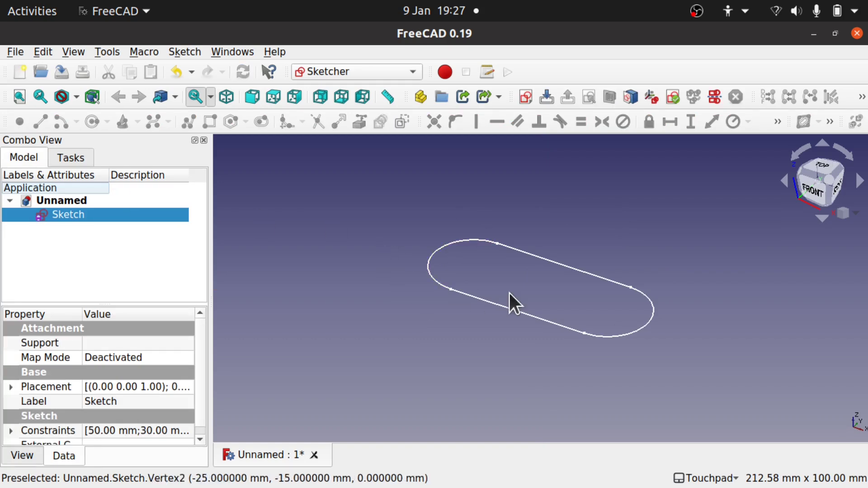
Step: Create a new sketch attached NormalToEdge to the slot's upper straight edge
mouse_move(579, 225)
alt+mouse_down()
mouse_move(502, 306)
mouse_move(562, 276)
mouse_move(545, 277)
alt+mouse_up()
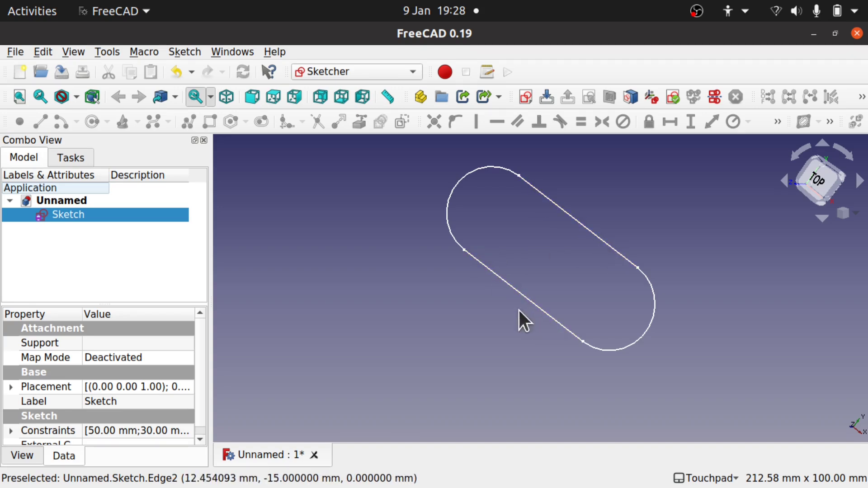
click(574, 223)
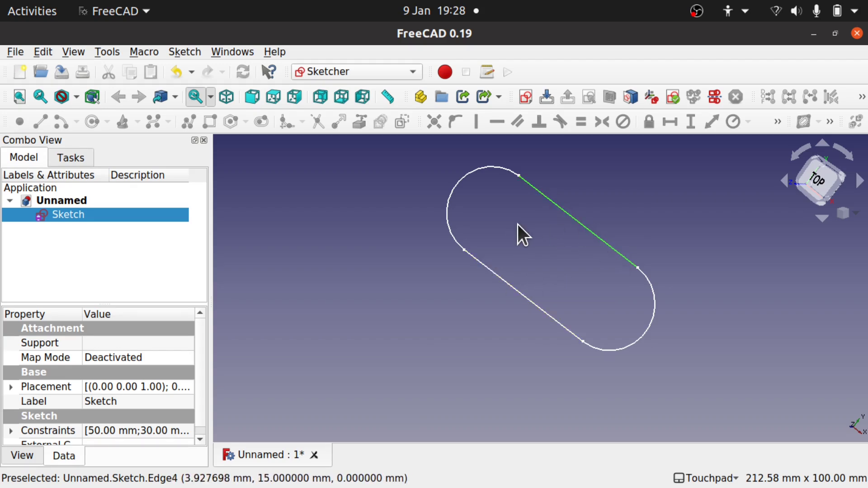
click(524, 97)
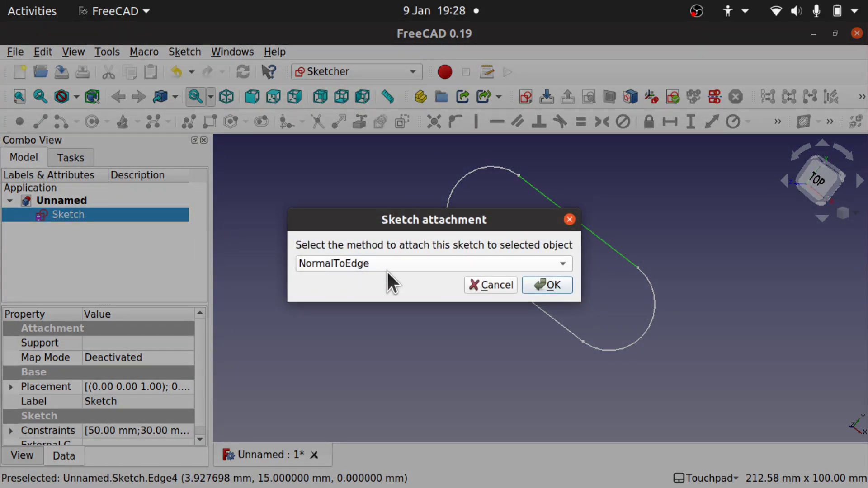
click(550, 283)
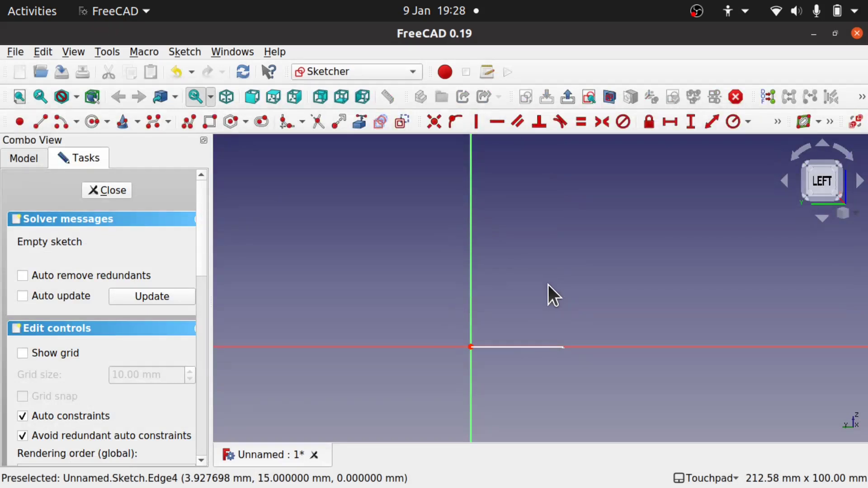
Step: Draw a circle centred on the sketch origin
mouse_move(548, 351)
middle_down()
mouse_move(497, 369)
mouse_move(574, 366)
middle_up()
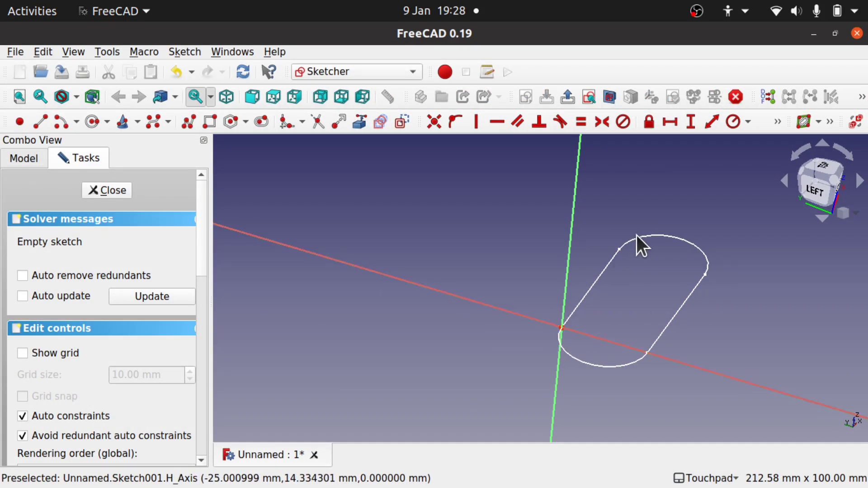
mouse_move(570, 322)
middle_down()
mouse_move(611, 326)
mouse_move(584, 327)
middle_up()
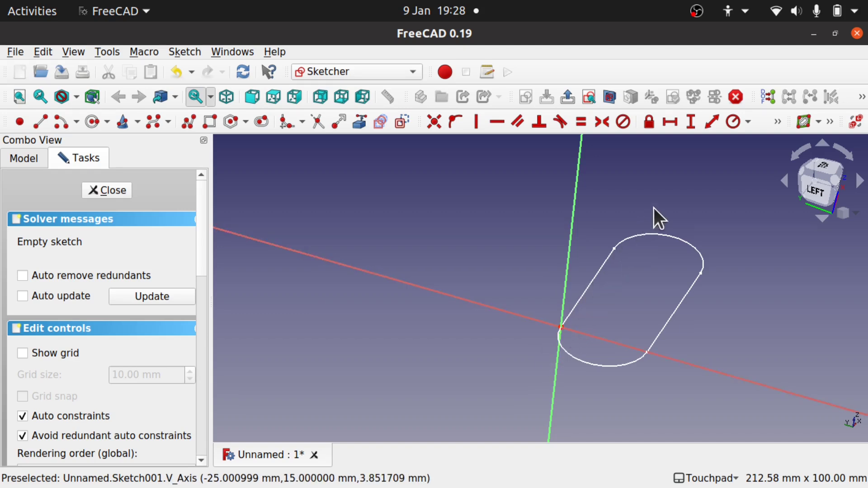
alt+drag(584, 314, 660, 320)
click(93, 121)
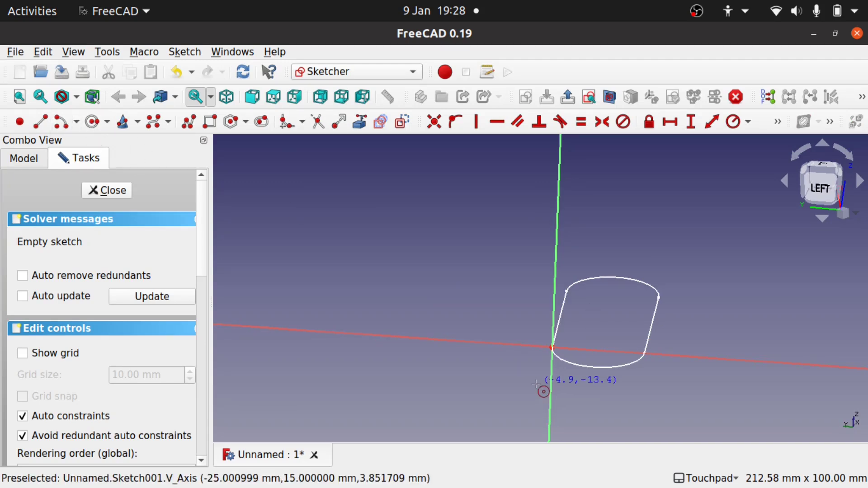
click(552, 347)
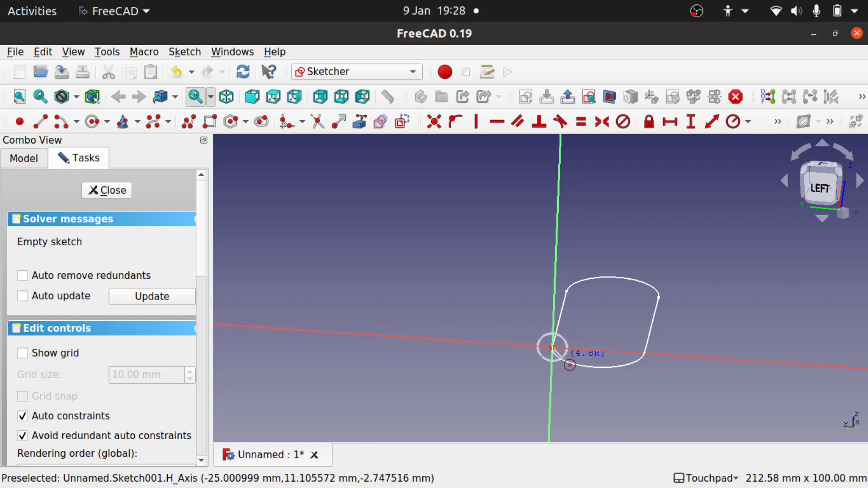
click(562, 360)
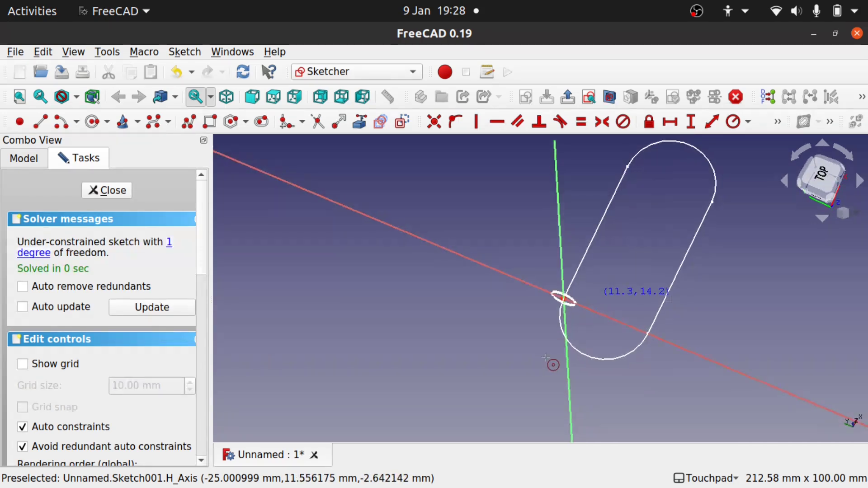
Step: Constrain the circle to a 10 mm diameter
mouse_move(547, 358)
middle_down()
mouse_move(579, 350)
mouse_move(592, 283)
middle_up()
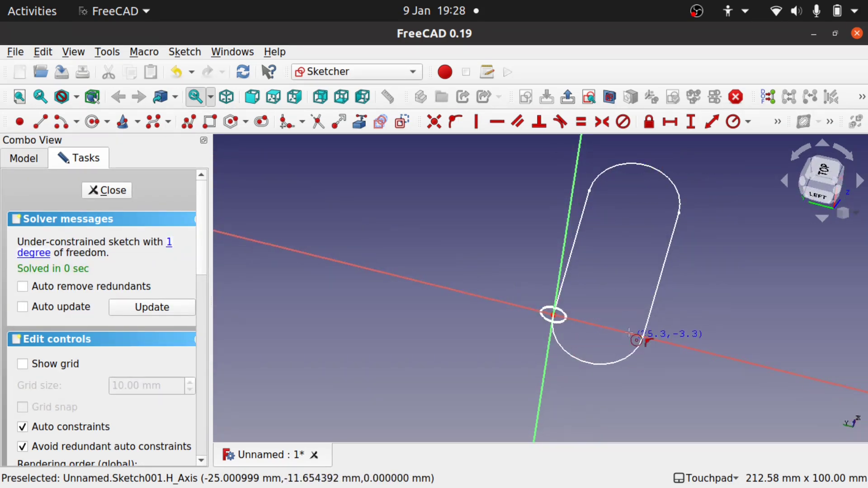
mouse_move(624, 310)
middle_down()
mouse_move(595, 244)
mouse_move(623, 287)
middle_up()
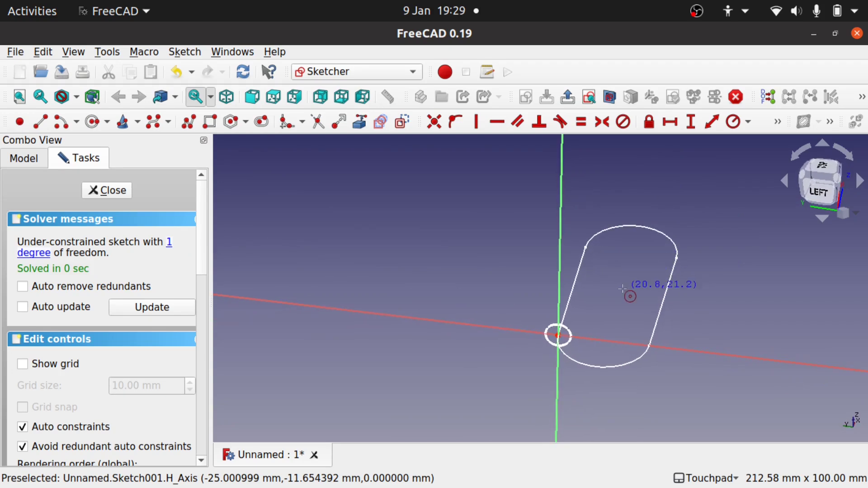
click(571, 333)
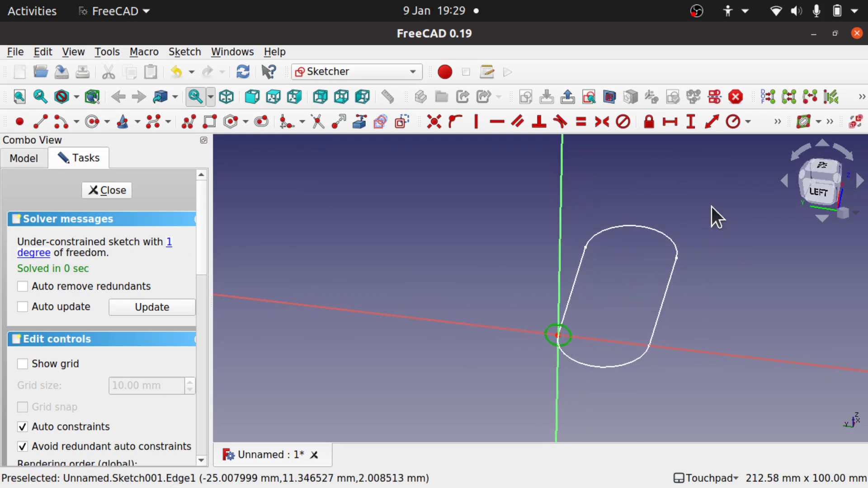
click(749, 122)
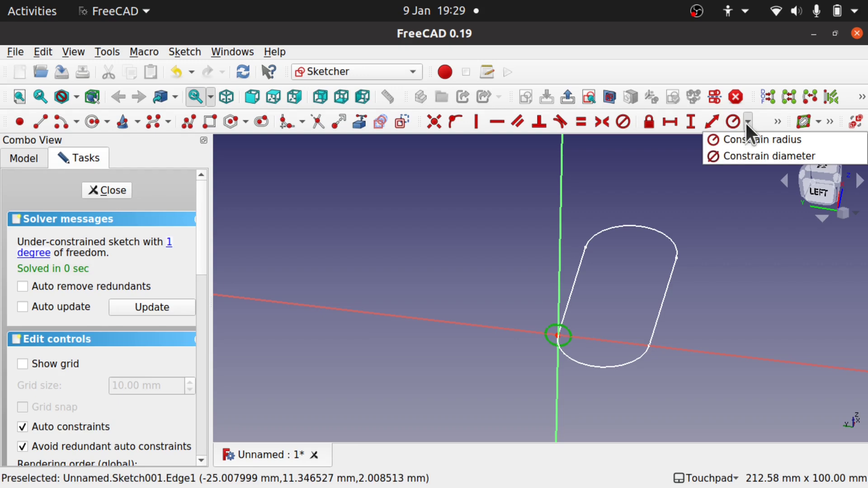
click(740, 158)
text(10)
key(Return)
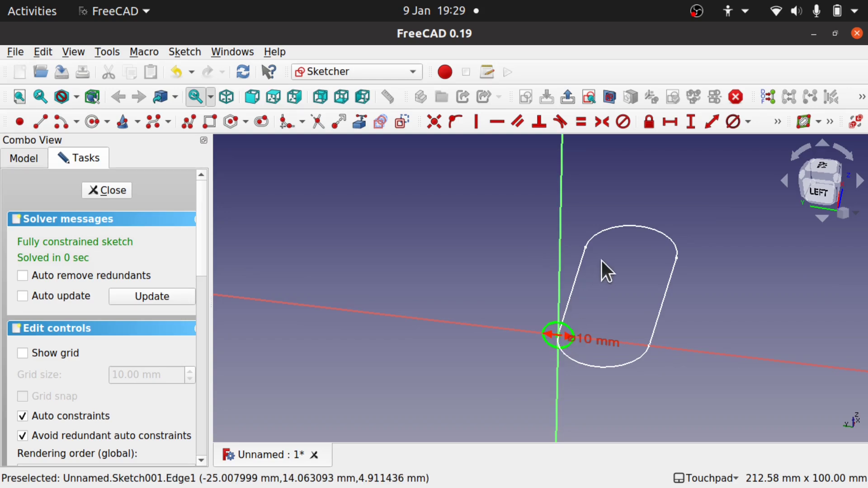
Step: Close the profile sketch and switch to the Part workbench
click(104, 190)
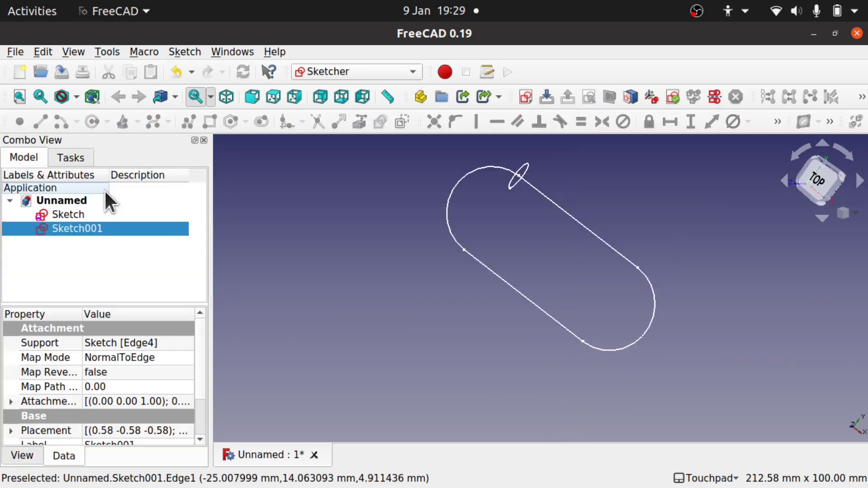
click(358, 72)
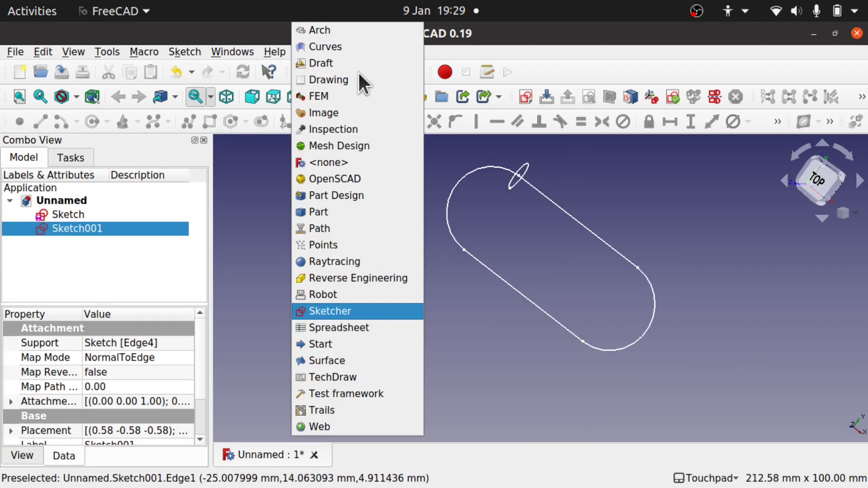
click(337, 212)
click(359, 199)
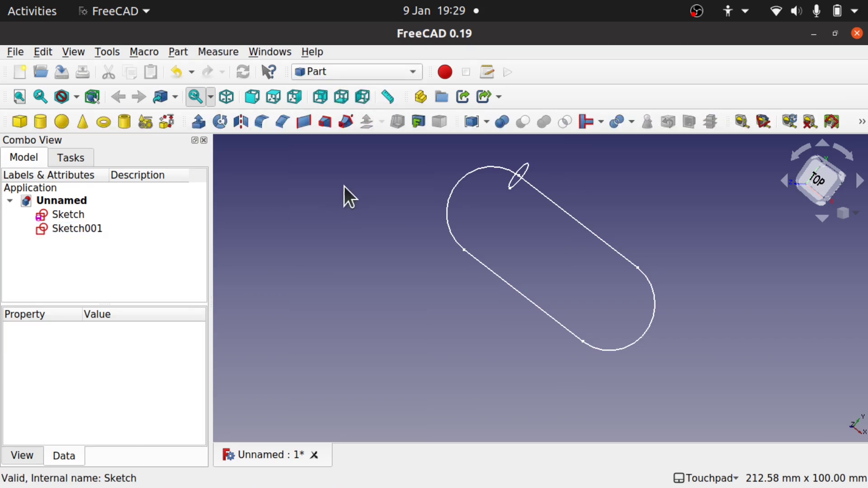
Step: Rename Sketch001 to 'ProfileSketch'
click(83, 228)
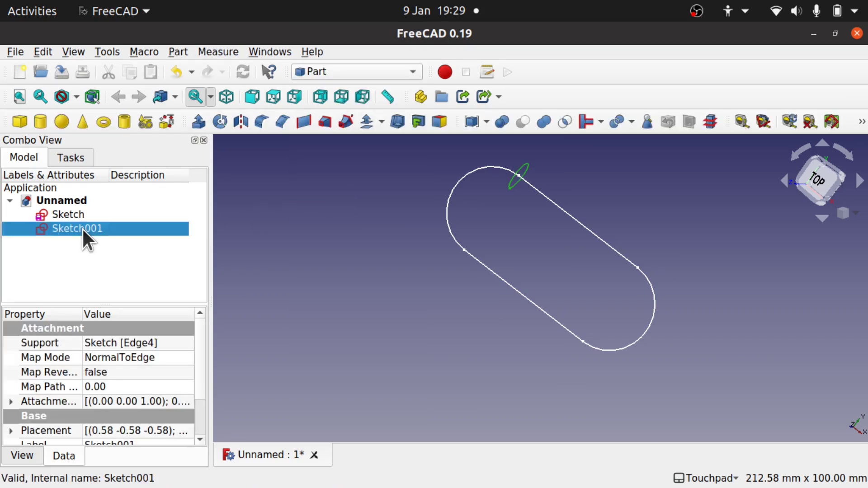
right_click(77, 227)
click(137, 348)
text(ProfileSketch)
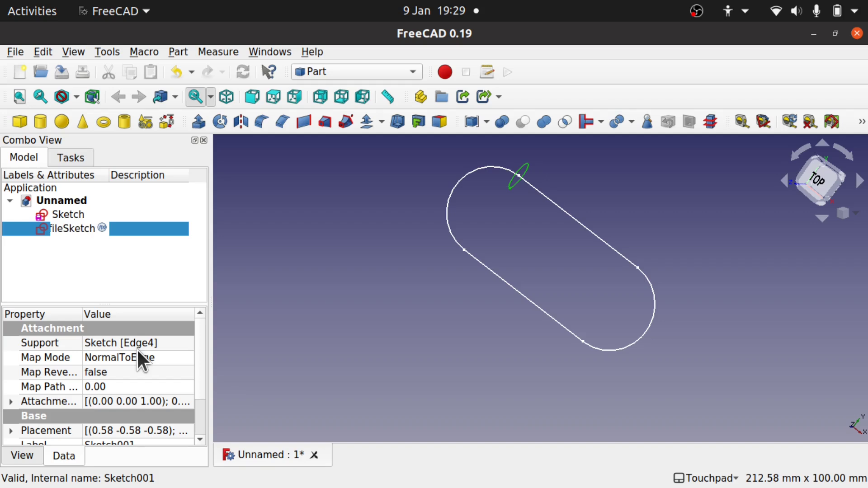
key(Return)
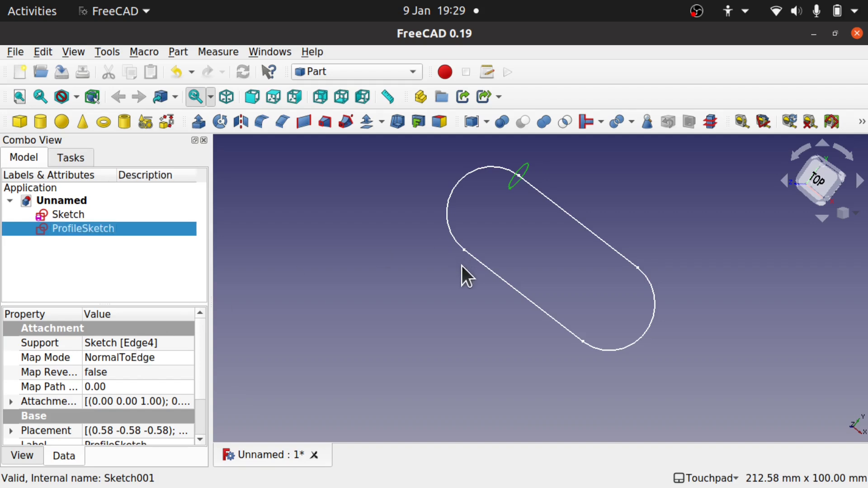
Step: Rename the slot outline sketch to 'ChainLinkSketch'
click(456, 291)
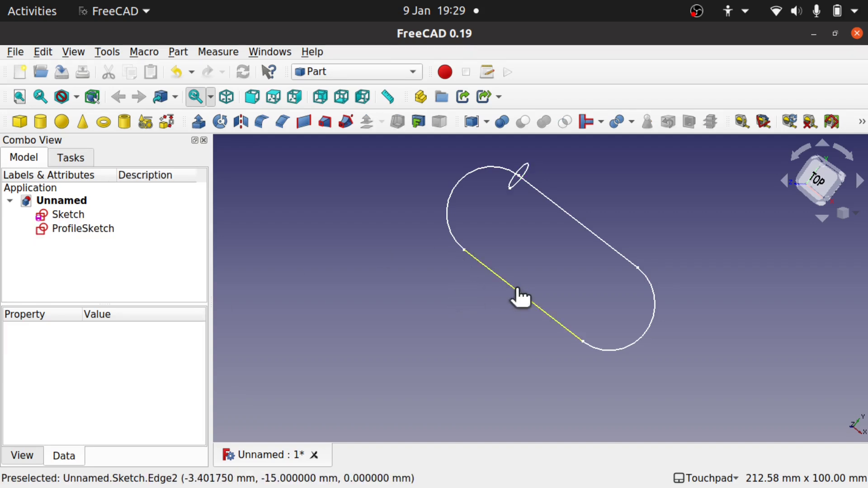
click(518, 289)
right_click(69, 214)
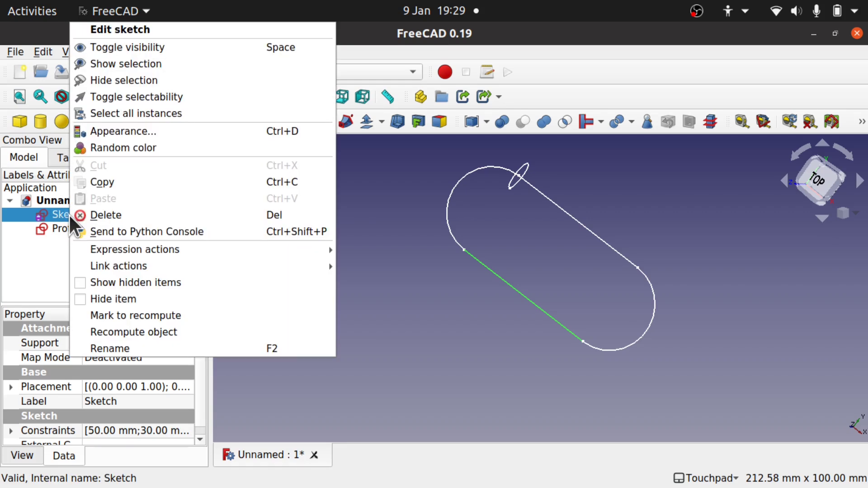
click(147, 346)
text(ChainLi)
text(nkSketch)
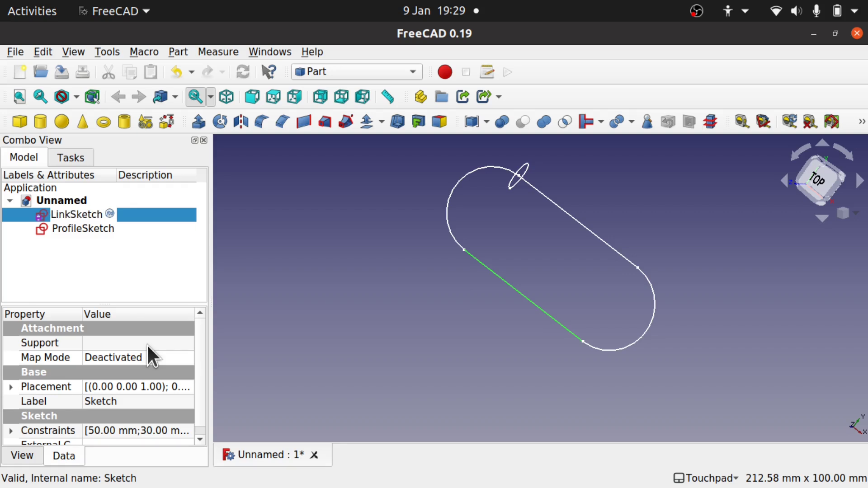
key(Return)
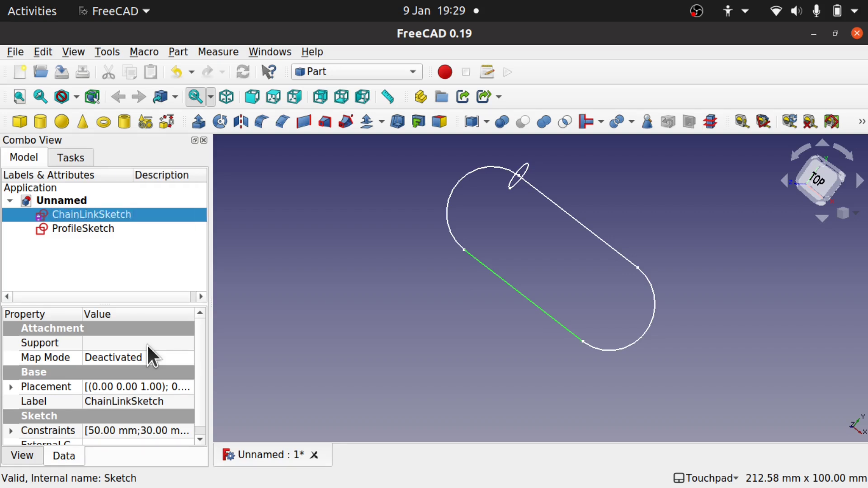
Step: Make the FreeCAD window fill the whole screen
click(419, 277)
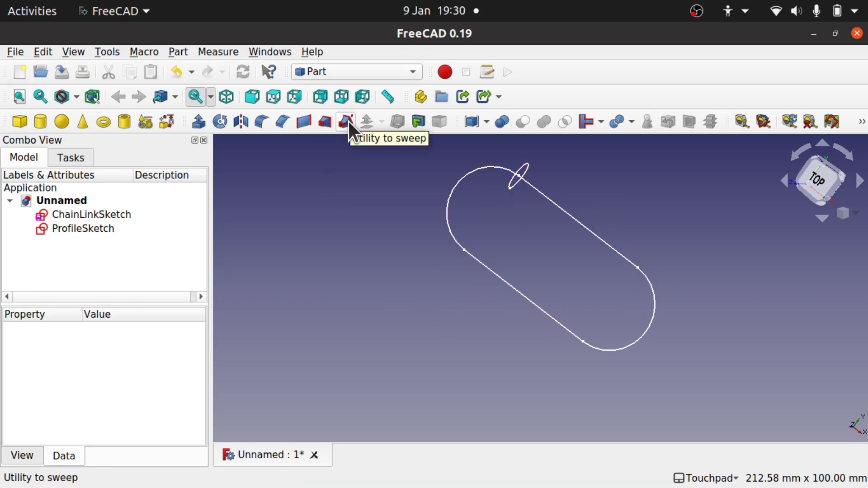
click(70, 50)
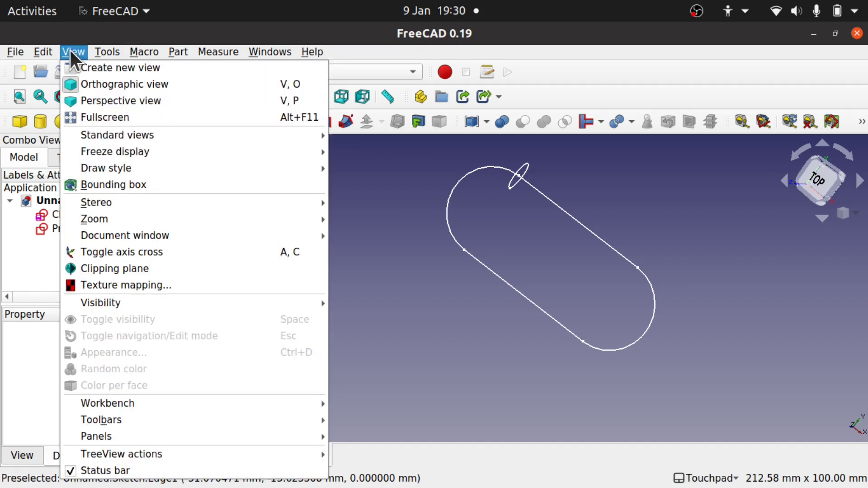
click(114, 113)
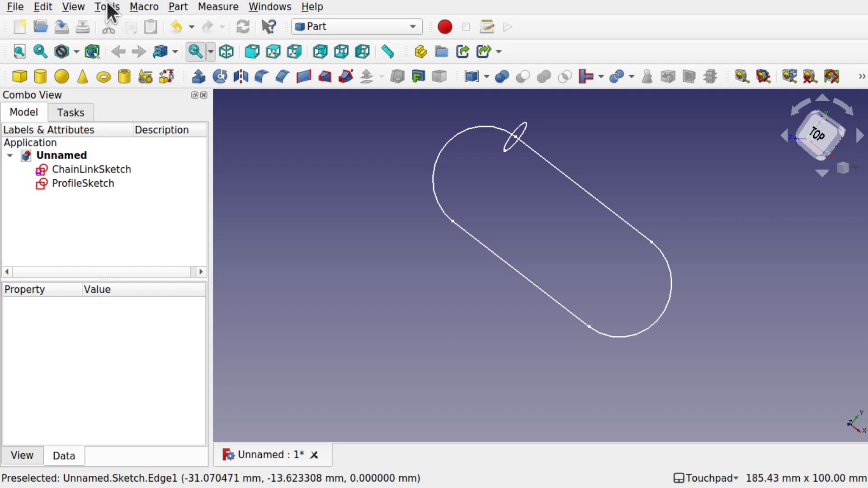
Step: Sweep ProfileSketch along all four slot edges: upper edge, right arc, lower edge, left arc
click(179, 6)
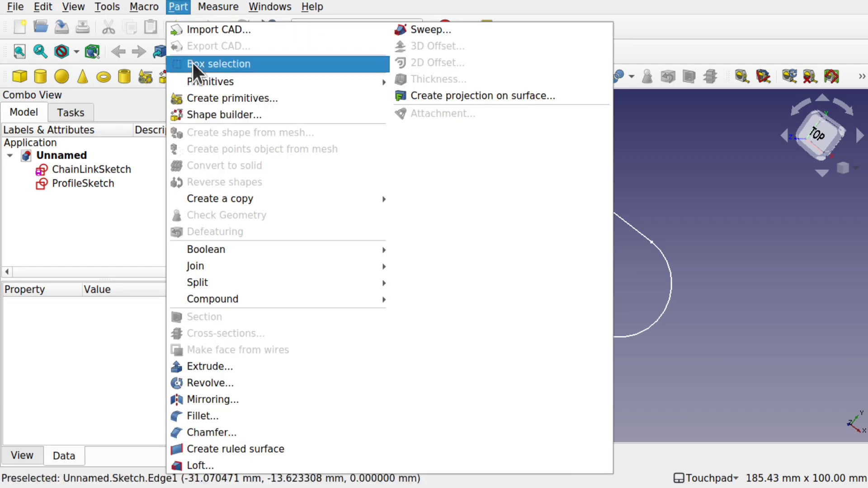
click(448, 30)
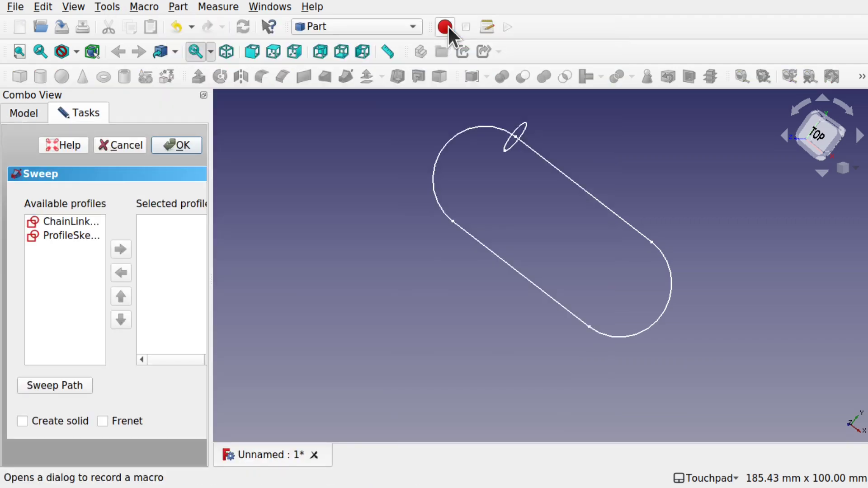
drag(210, 205, 272, 201)
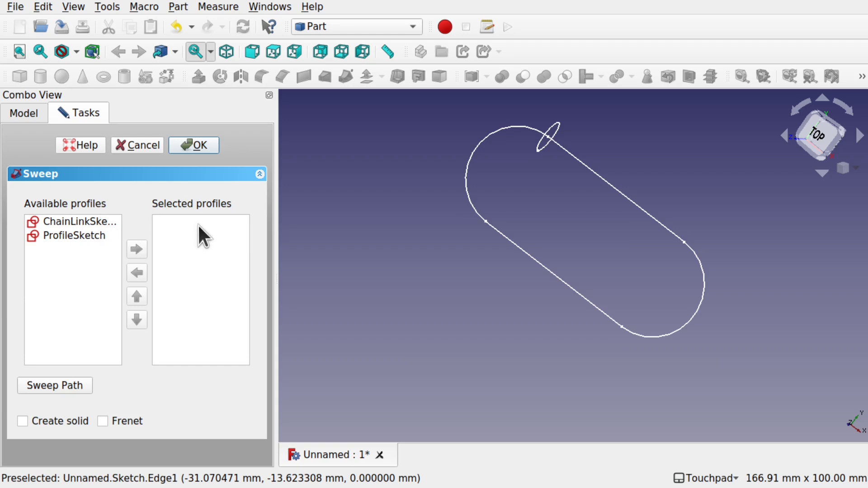
click(91, 237)
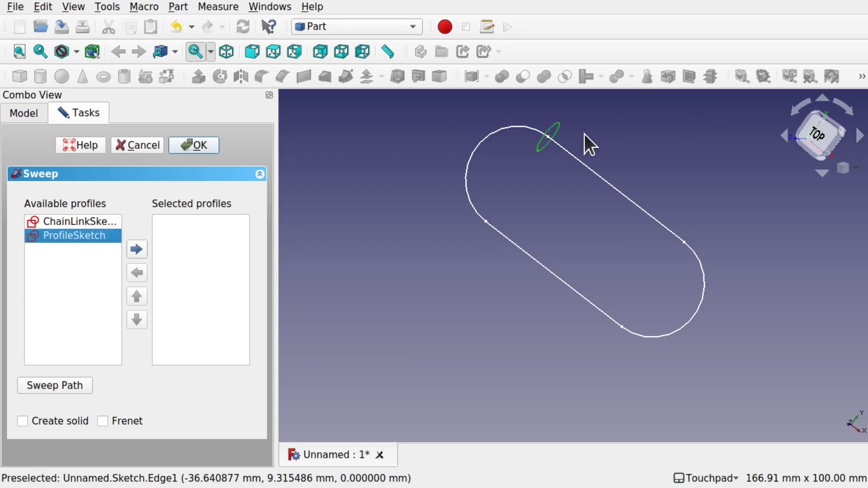
click(136, 251)
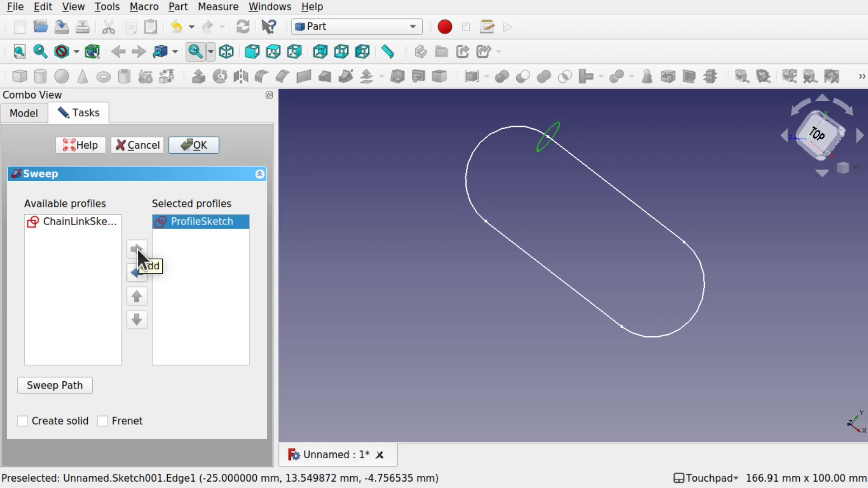
click(619, 193)
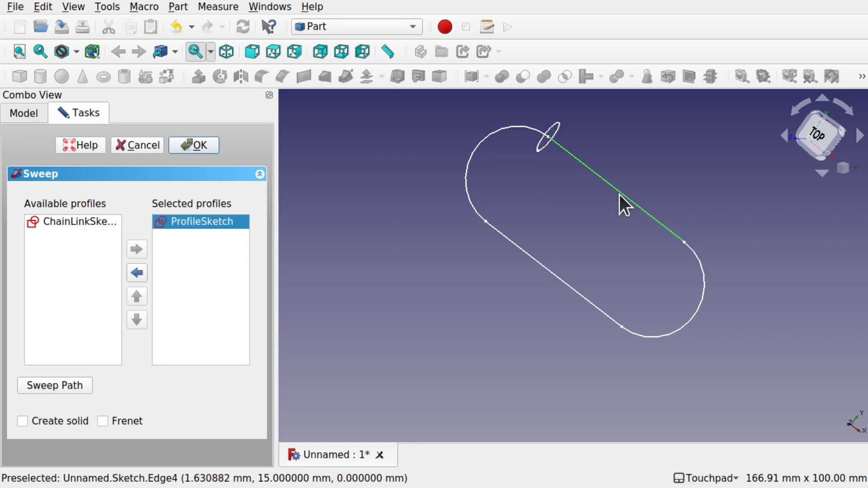
ctrl+click(706, 281)
ctrl+click(574, 287)
ctrl+click(469, 194)
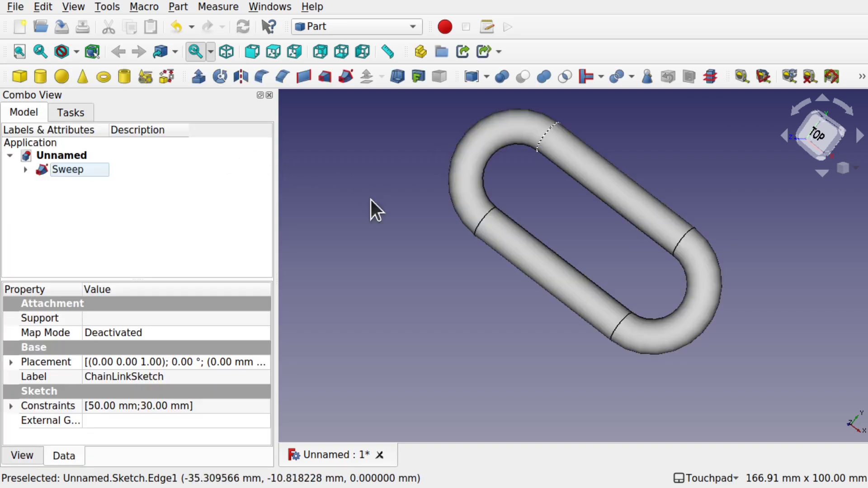
Step: Expand the Sweep in the tree and hide ProfileSketch
drag(538, 323, 558, 300)
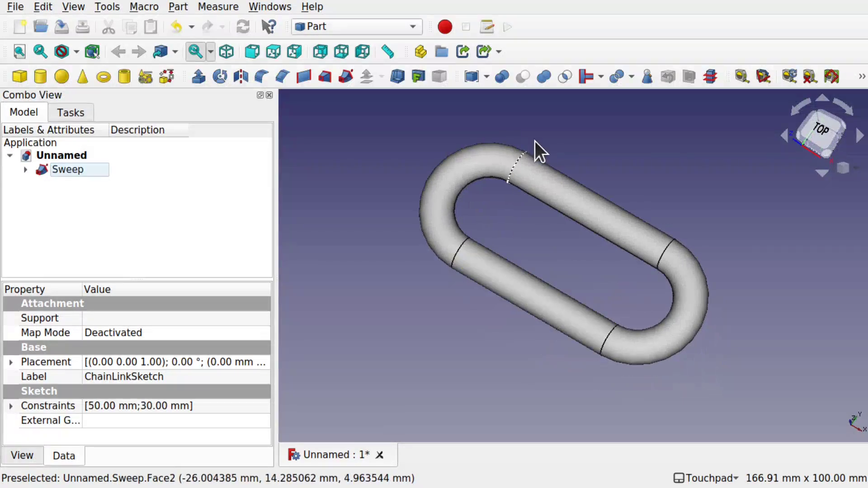
click(26, 169)
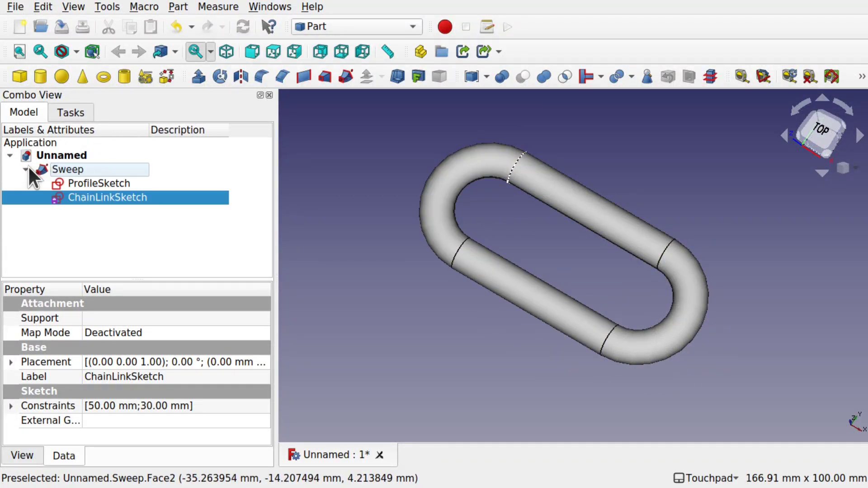
click(91, 183)
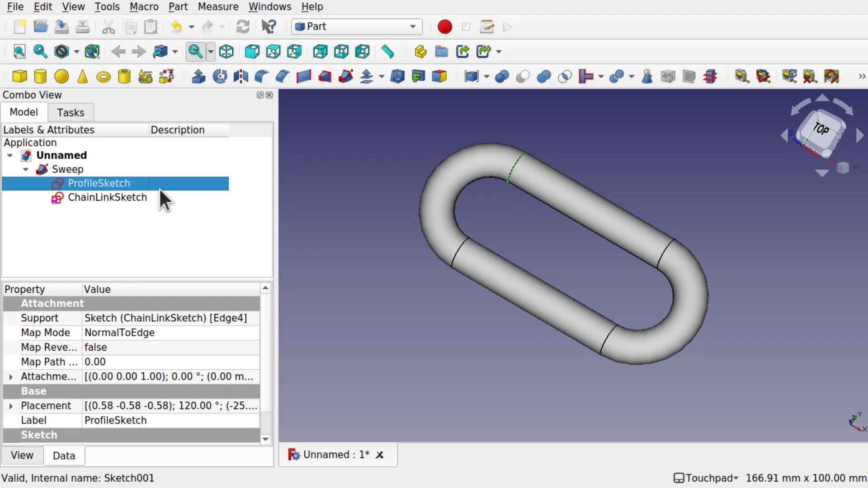
key(space)
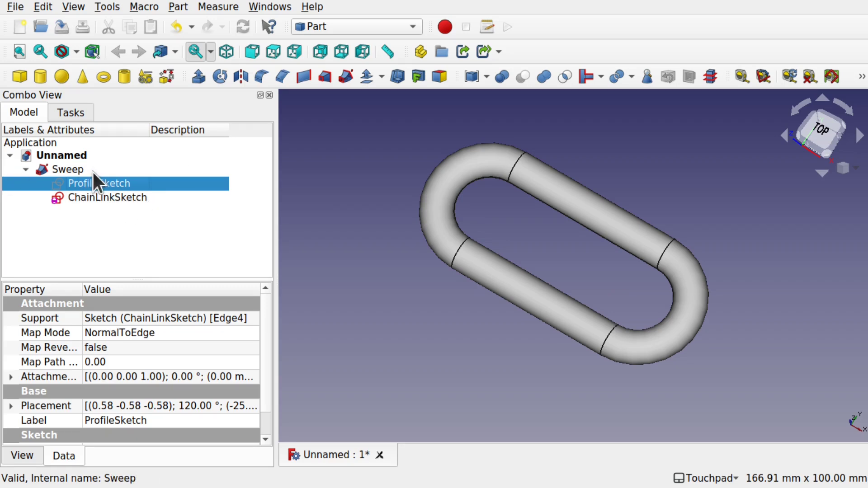
Step: Hide the Sweep and reframe the view on the slot outline
click(76, 171)
key(space)
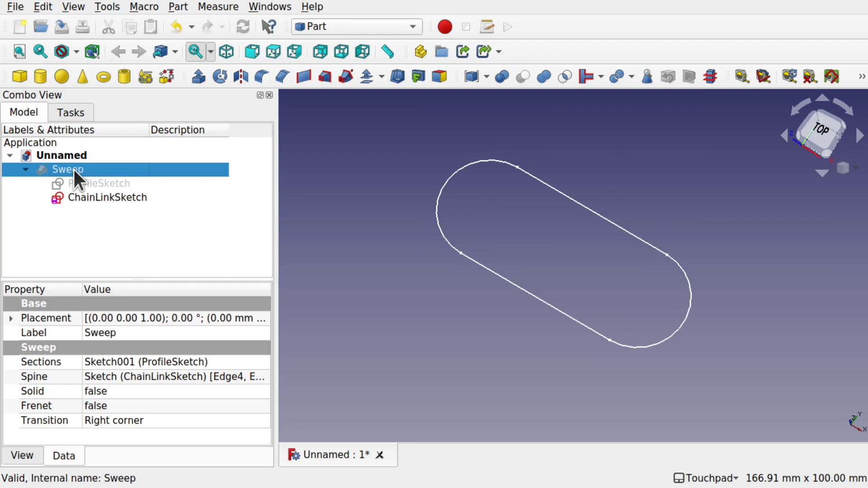
click(436, 265)
scroll(510, 314, down, 4)
mouse_move(732, 347)
middle_down()
mouse_move(647, 266)
mouse_move(597, 241)
middle_up()
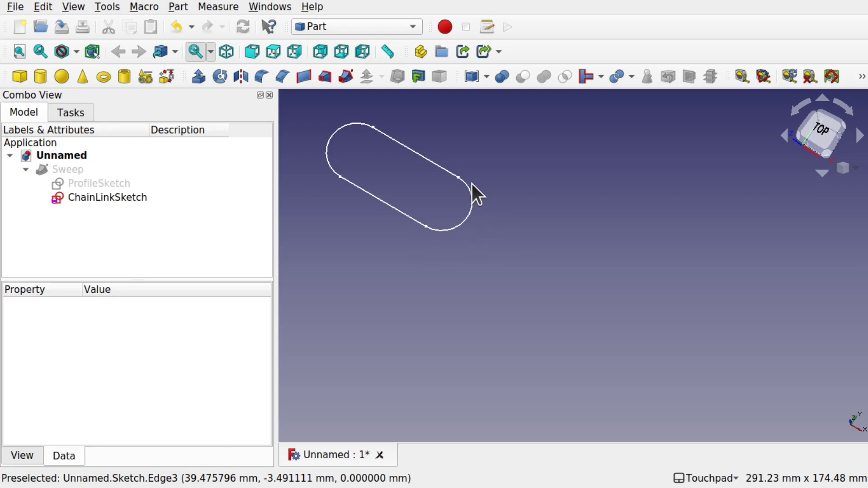
Step: Switch to the Sketcher workbench
click(467, 222)
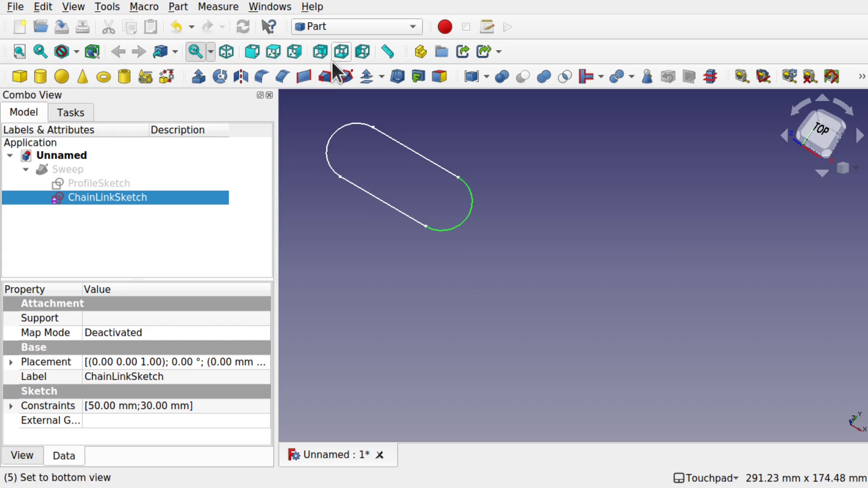
click(361, 26)
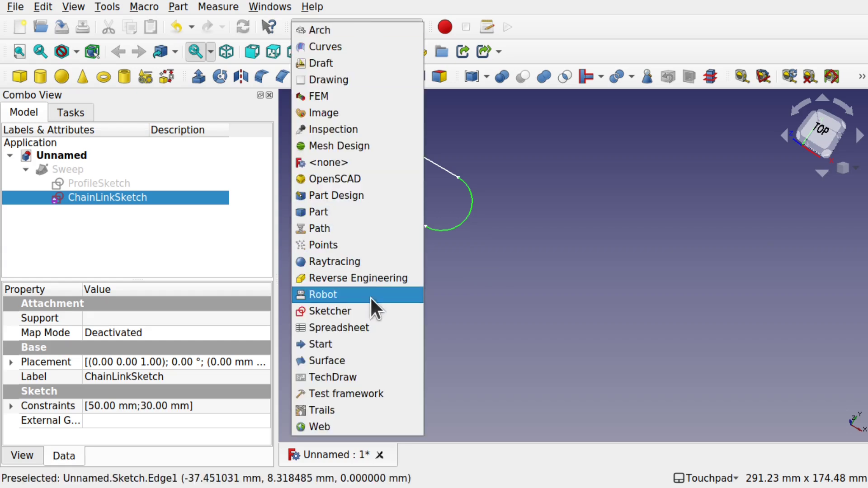
click(373, 311)
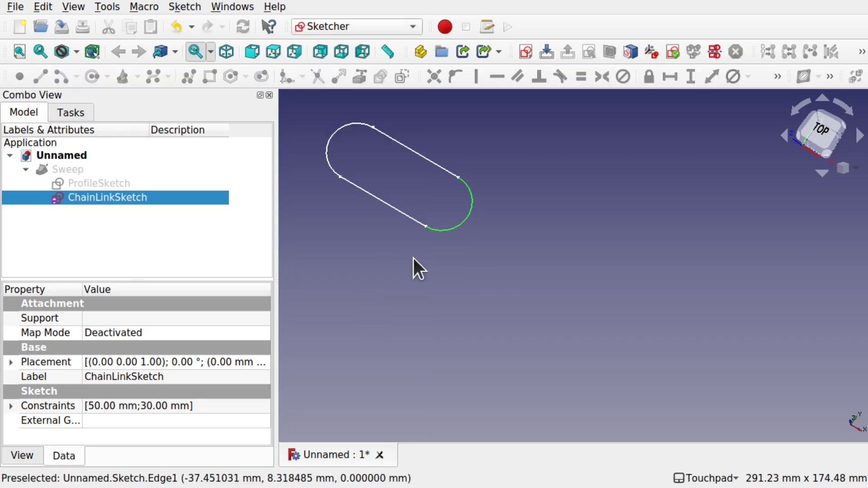
Step: Create a new sketch attached Concentric to the outline's right arc
click(466, 223)
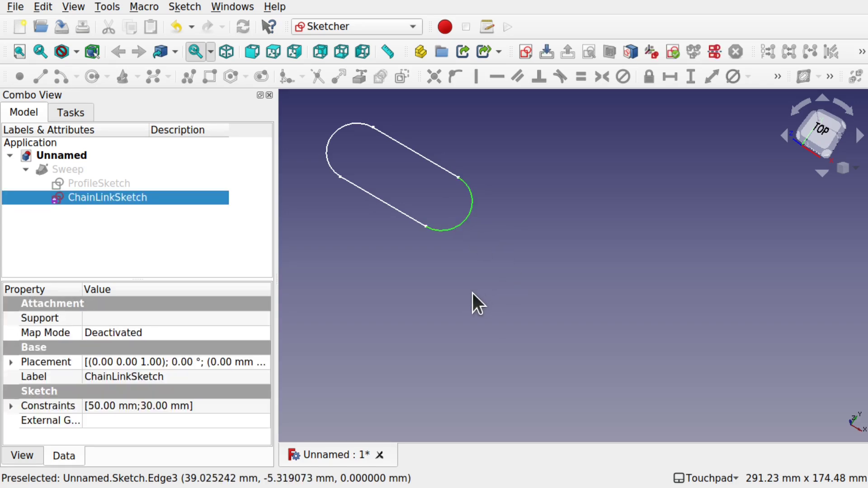
click(526, 53)
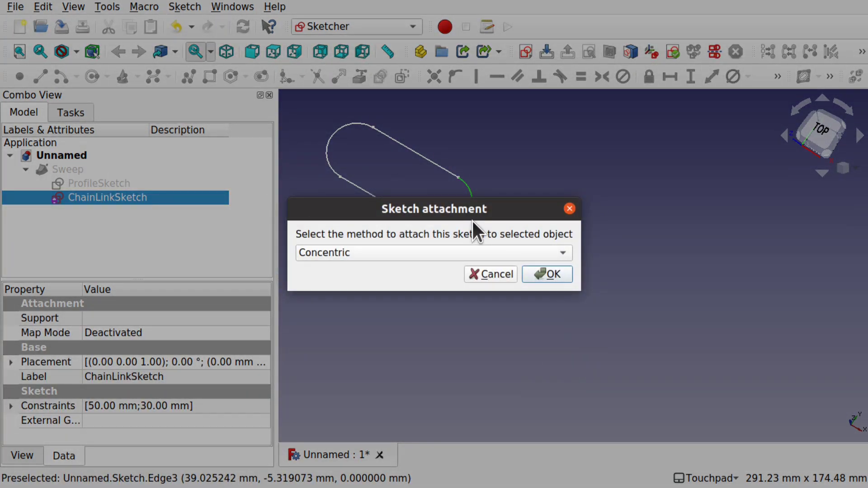
click(439, 252)
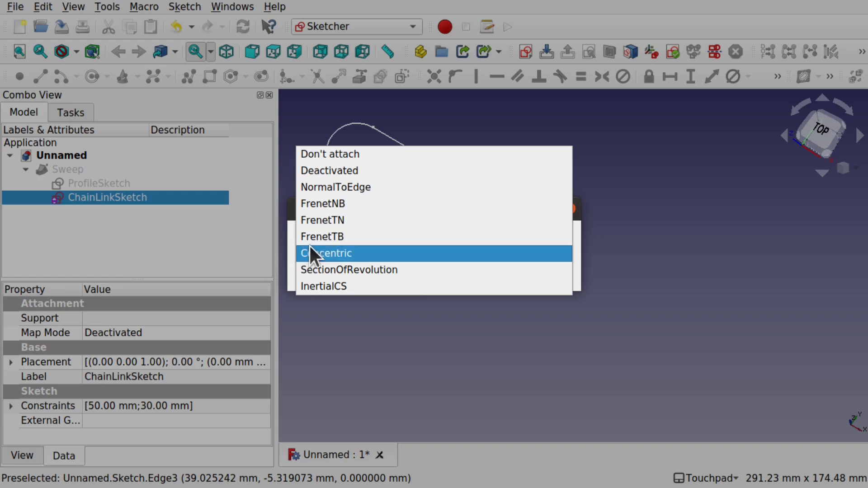
click(343, 255)
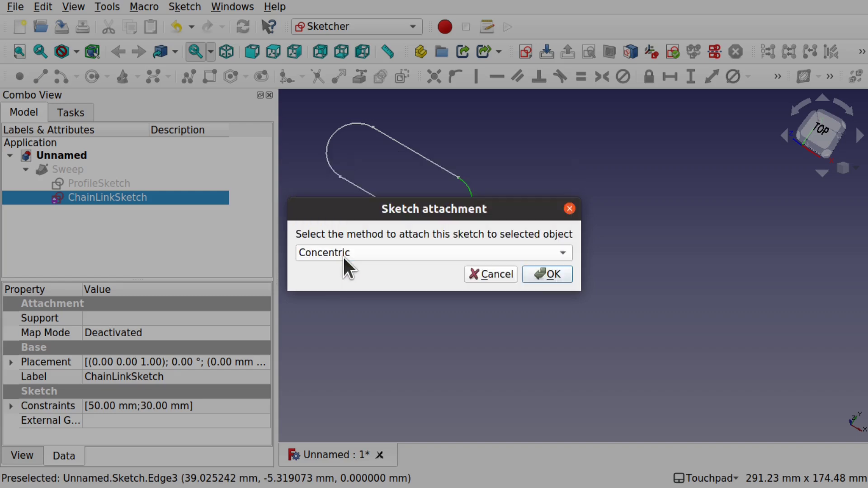
click(541, 275)
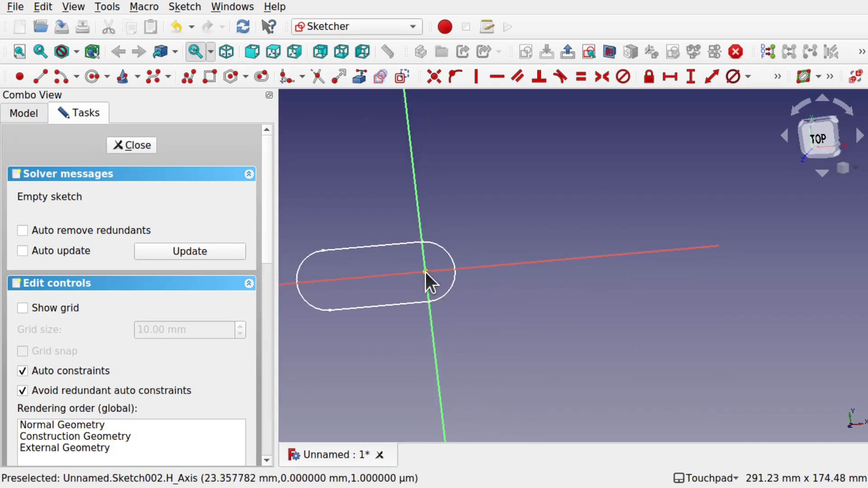
Step: Draw a wavy six-point B-spline path by control points starting at the origin
scroll(425, 273, up, 3)
scroll(426, 272, up, 1)
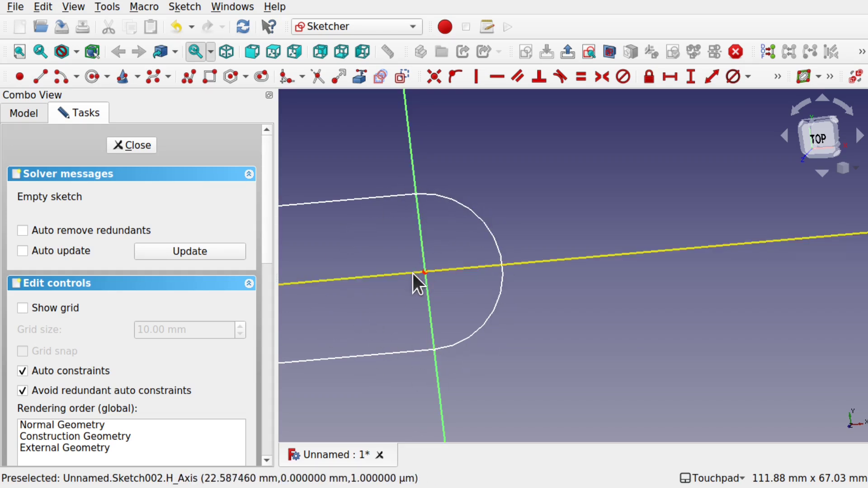
mouse_move(452, 270)
middle_down()
mouse_move(473, 202)
mouse_move(456, 243)
middle_up()
scroll(456, 243, down, 5)
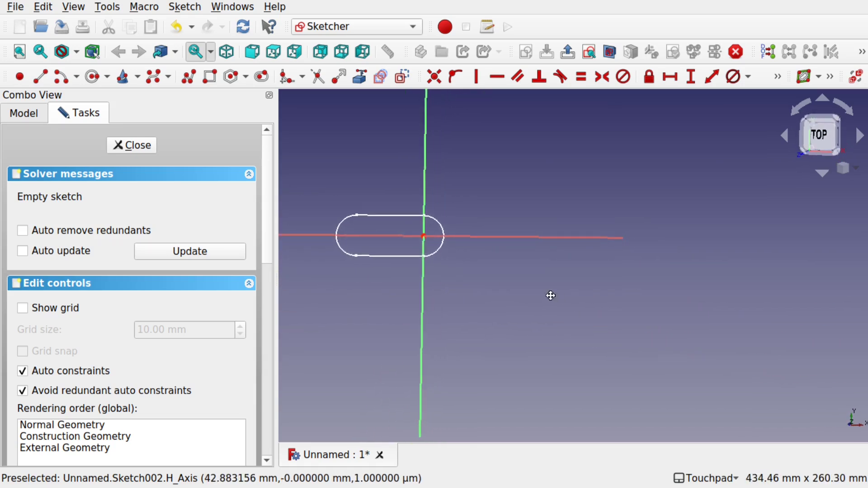
click(156, 76)
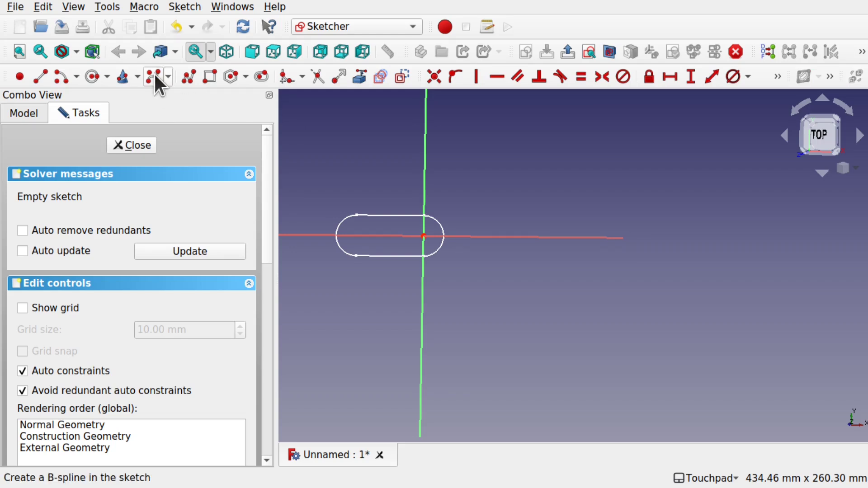
click(423, 236)
click(505, 193)
click(655, 275)
click(778, 270)
click(829, 194)
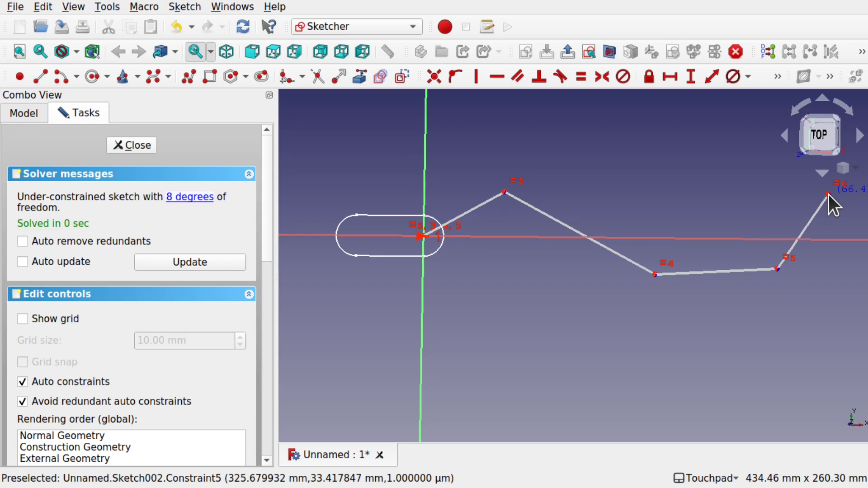
scroll(829, 195, right, 5)
click(794, 198)
right_click(801, 222)
Step: Close the path sketch and make the swept link visible again
scroll(640, 212, left, 2)
scroll(637, 208, down, 5)
scroll(638, 206, up, 1)
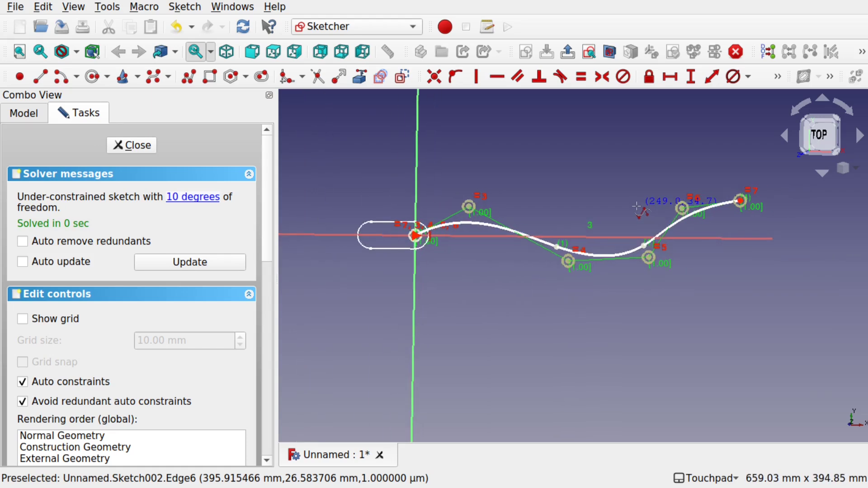
click(142, 146)
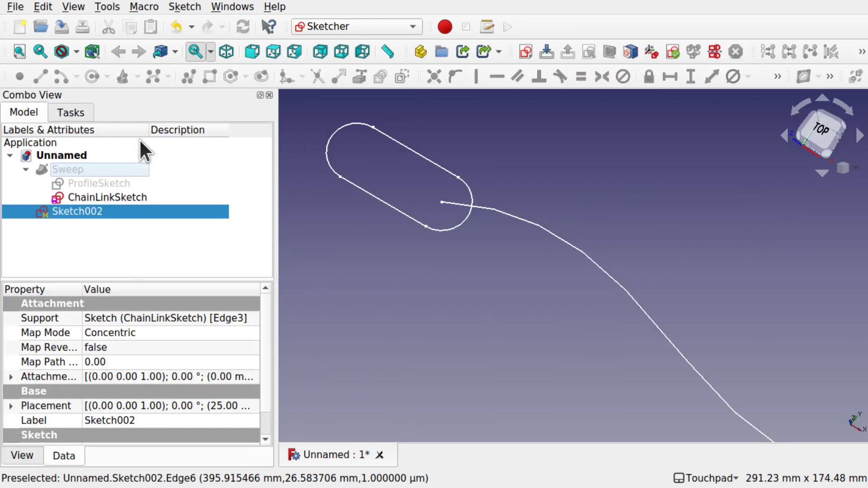
scroll(619, 322, down, 4)
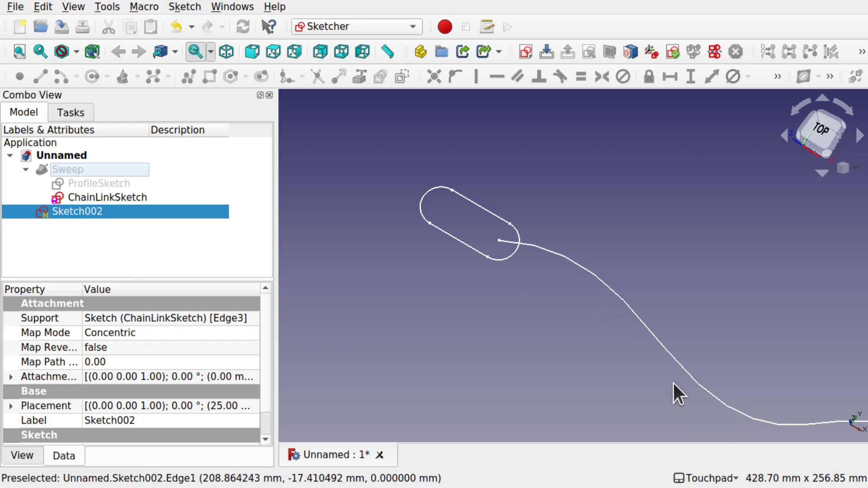
middle_drag(658, 376, 556, 320)
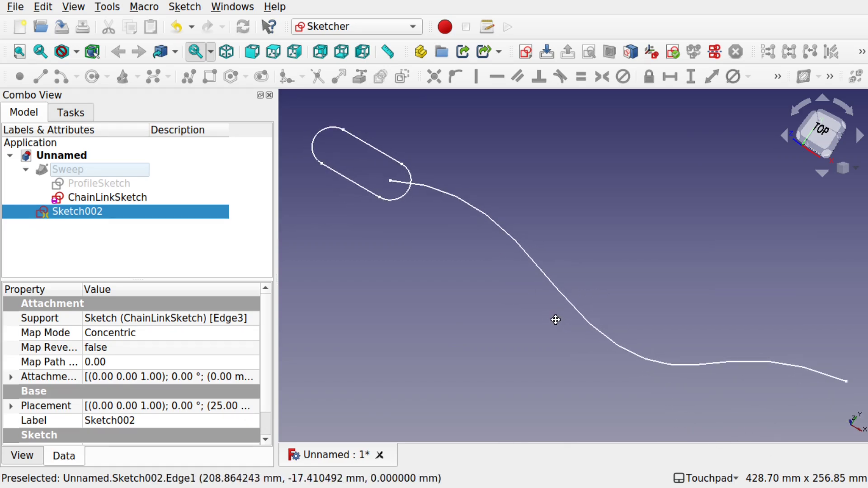
click(68, 170)
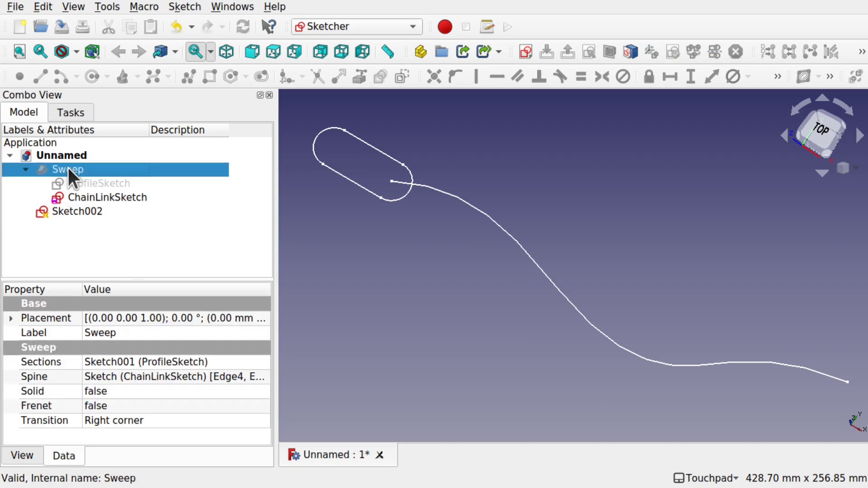
key(space)
Step: Rename the new path sketch to PathSketch
click(87, 213)
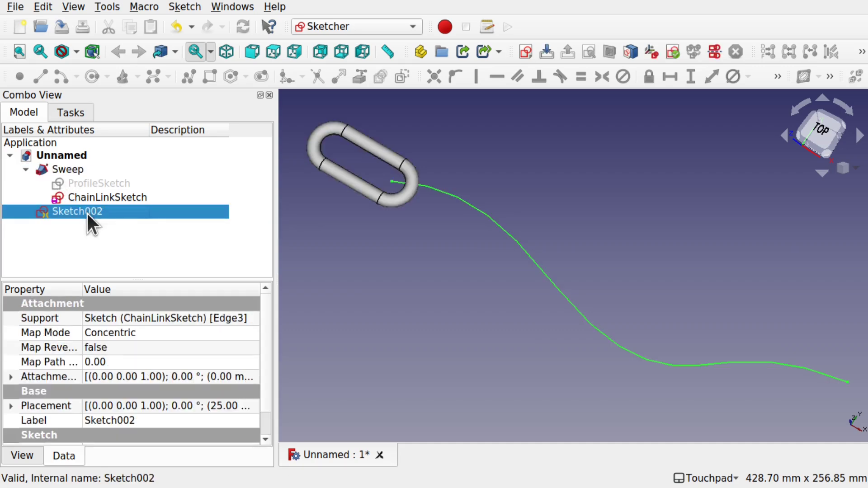
right_click(86, 212)
click(154, 348)
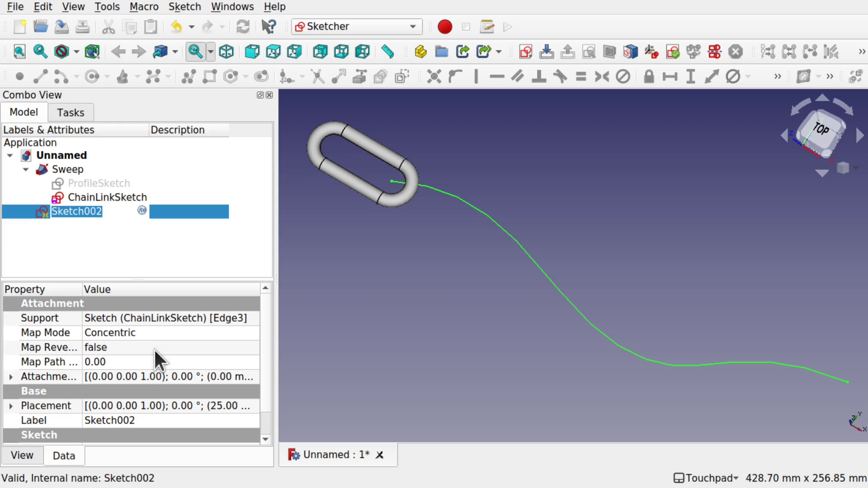
text(Path)
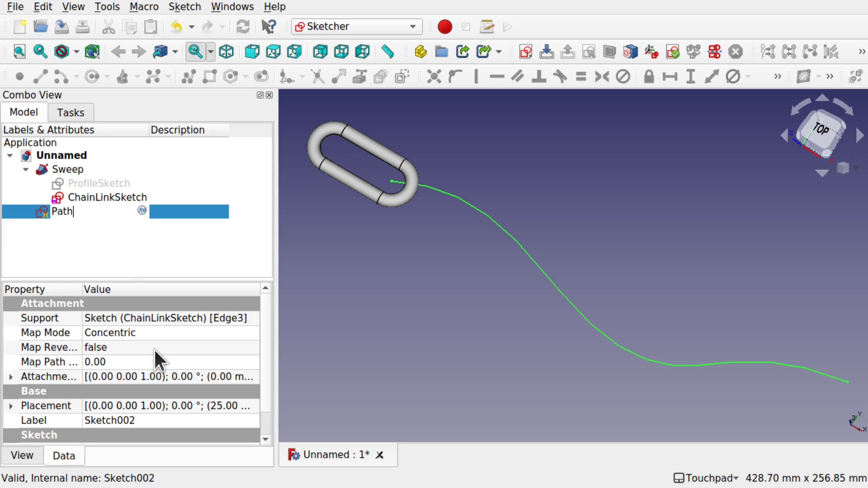
text(Sketch)
key(Return)
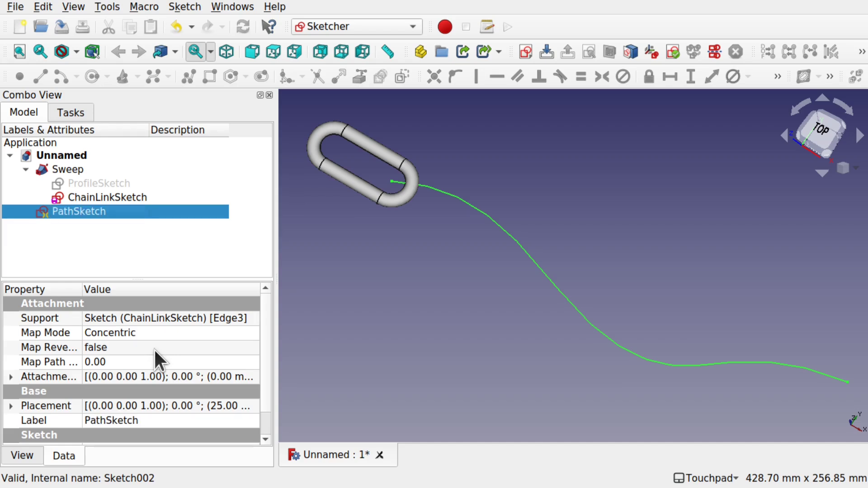
Step: Activate the Curves workbench from the workbench list, glancing at the Tools menu
click(438, 269)
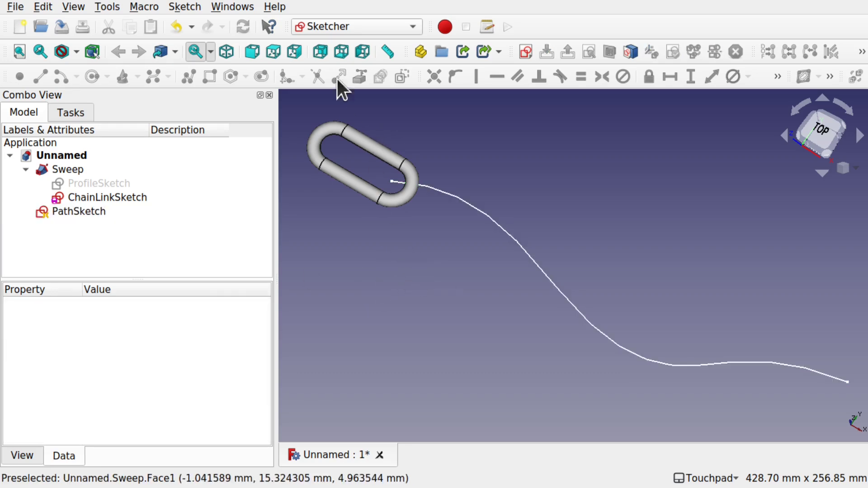
click(362, 26)
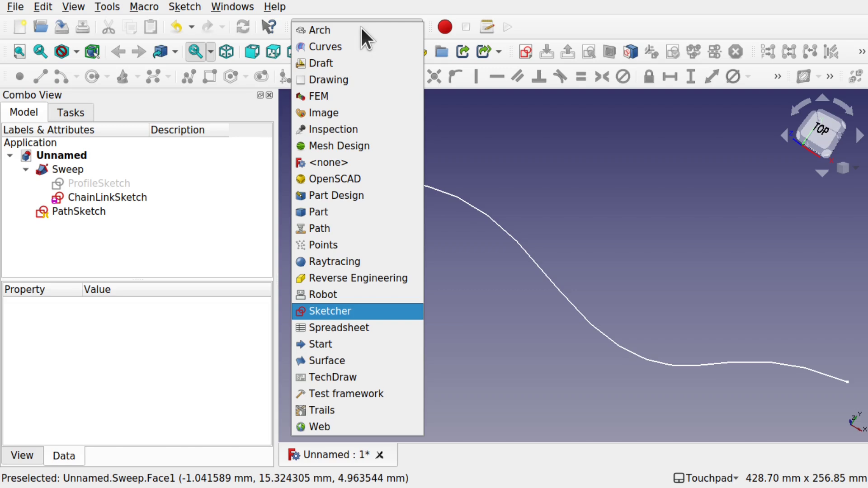
click(343, 47)
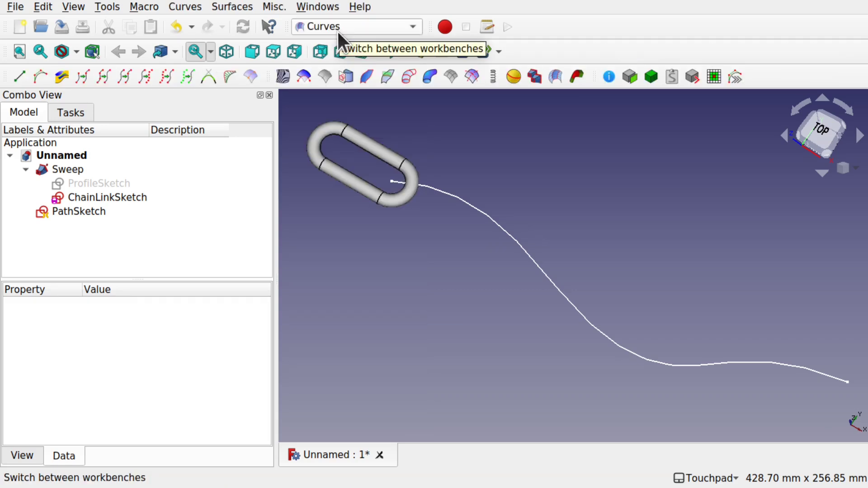
click(107, 7)
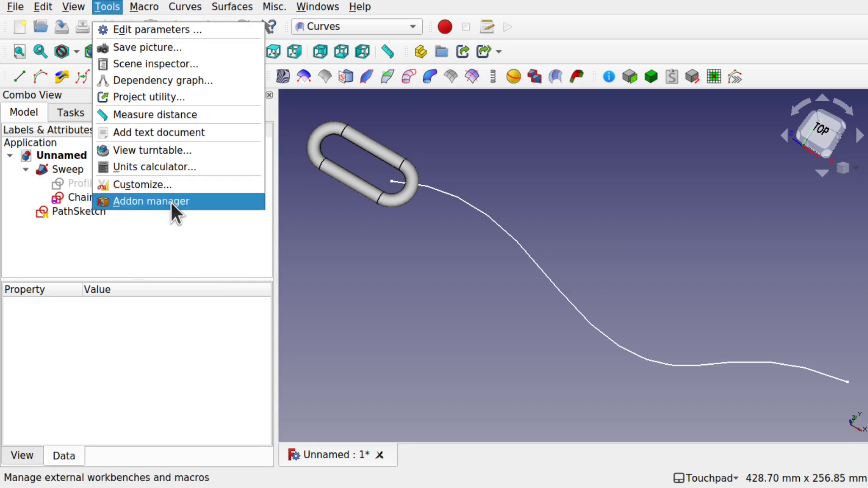
click(393, 237)
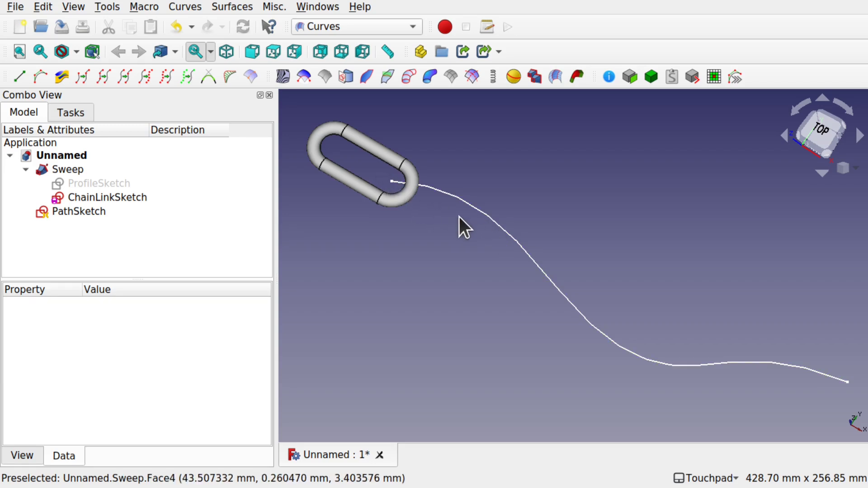
Step: Create a SplitCurve on the B-spline path and set its Distance to 53 mm
click(494, 223)
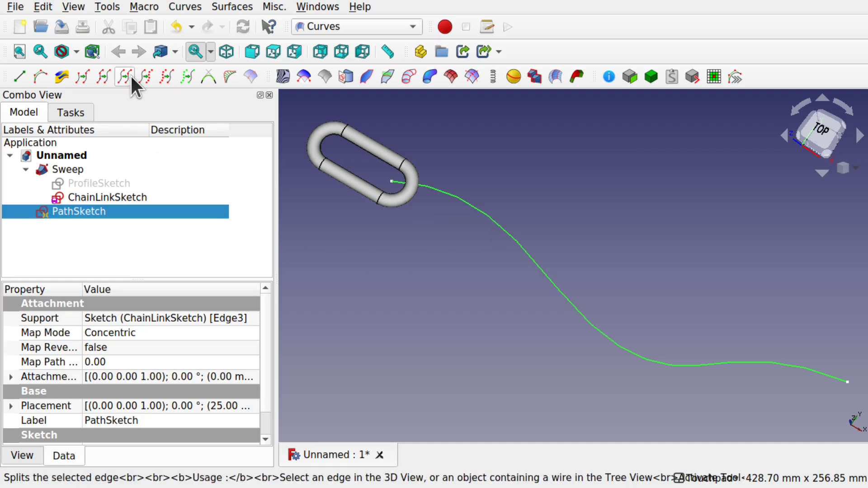
click(183, 7)
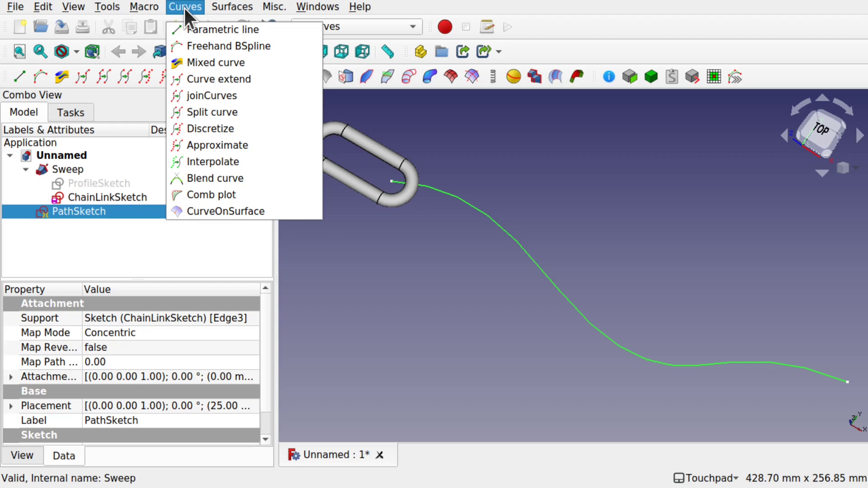
click(216, 109)
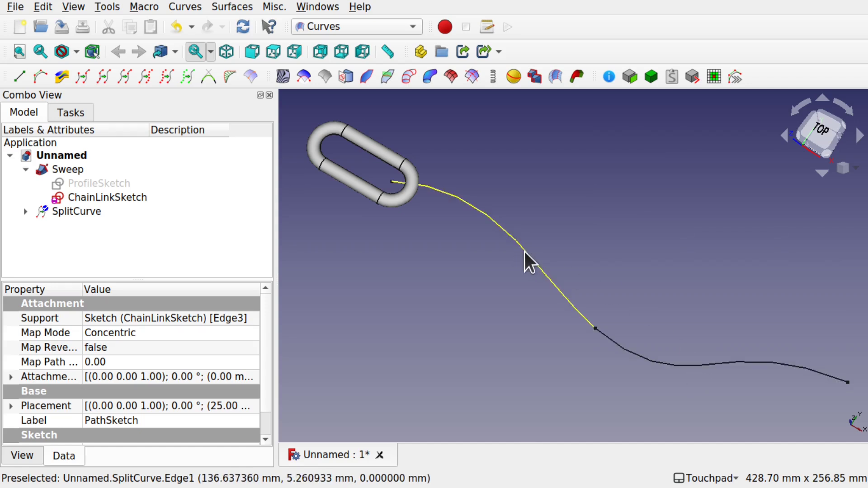
click(86, 214)
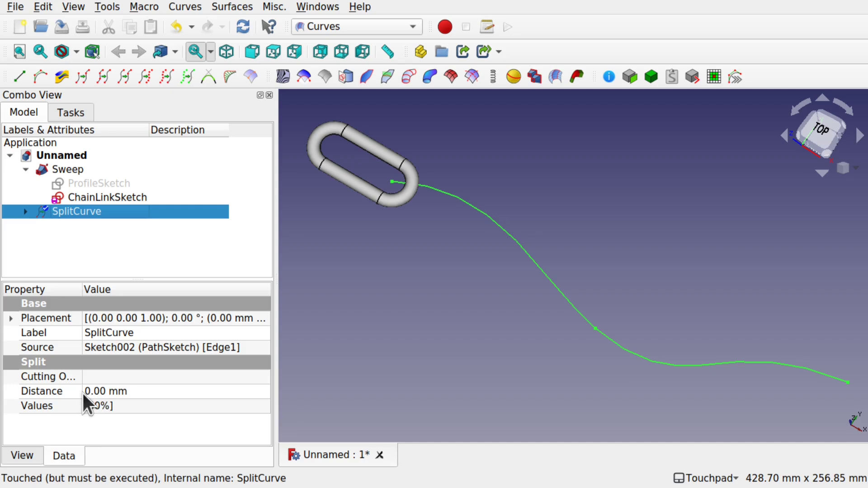
click(153, 392)
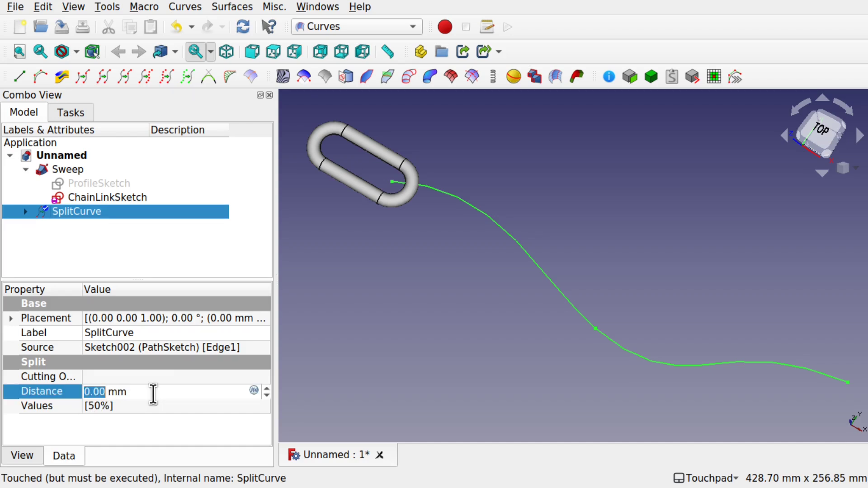
text(20)
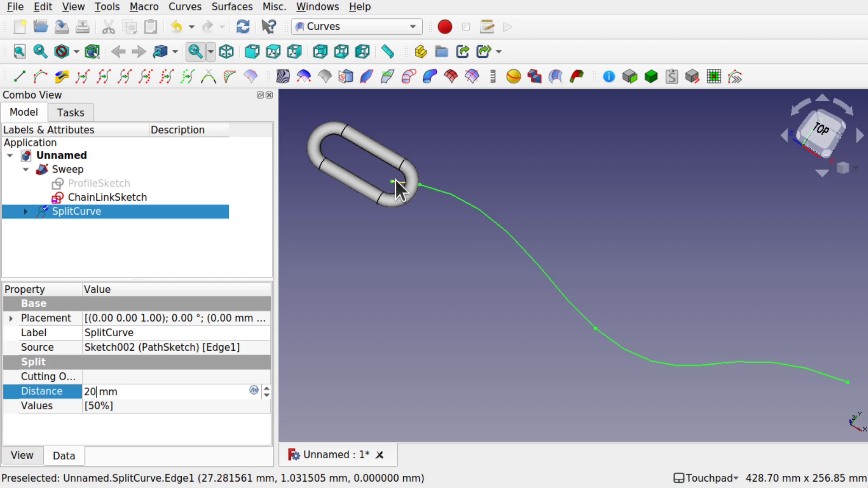
key(Up)
key(Up)
key(Up)
key(Up)
key(Up)
key(Up)
key(Up)
key(Up)
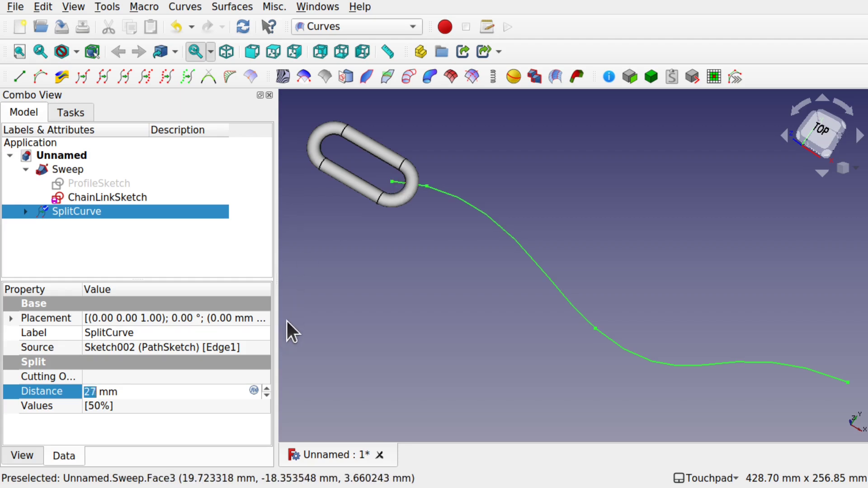
key(Up)
key(Up)
key(Up)
key(Up)
key(Up)
key(Up)
key(Up)
key(Up)
key(Up)
key(Up)
key(Up)
key(Up)
key(Up)
key(Up)
key(Up)
key(Up)
key(Up)
key(Up)
key(Up)
key(Up)
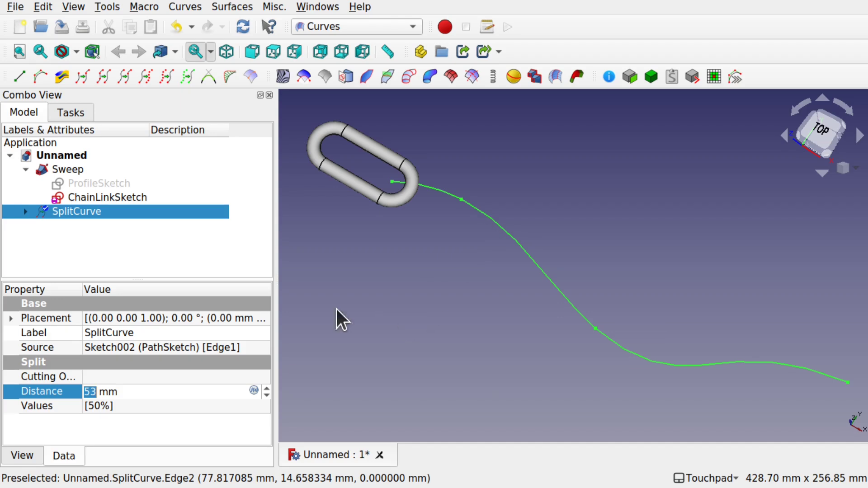
Step: Replace the 50% split value with -53mm, then select the first and middle edges
click(138, 407)
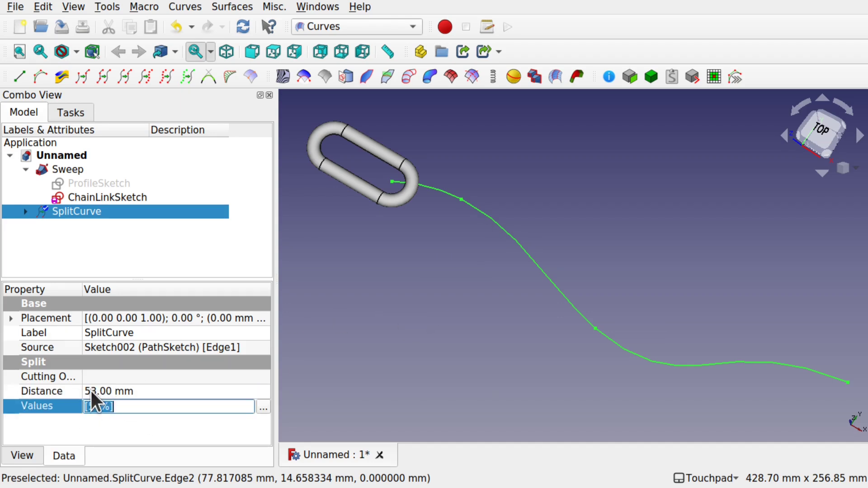
click(263, 407)
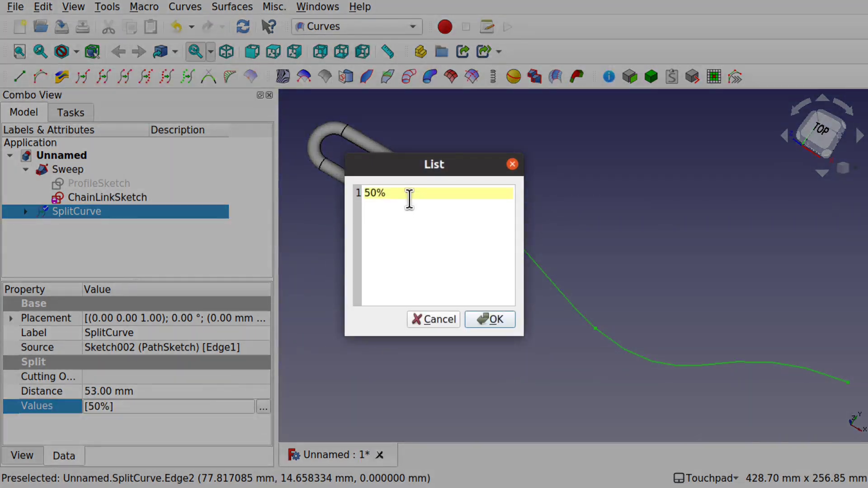
drag(409, 195, 332, 183)
text(-53mm)
key(Return)
key(BackSpace)
click(497, 315)
click(739, 378)
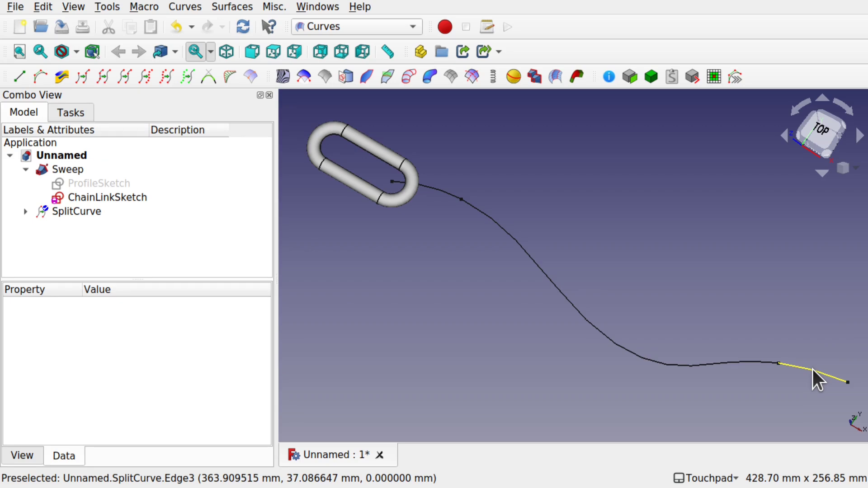
click(438, 191)
click(501, 229)
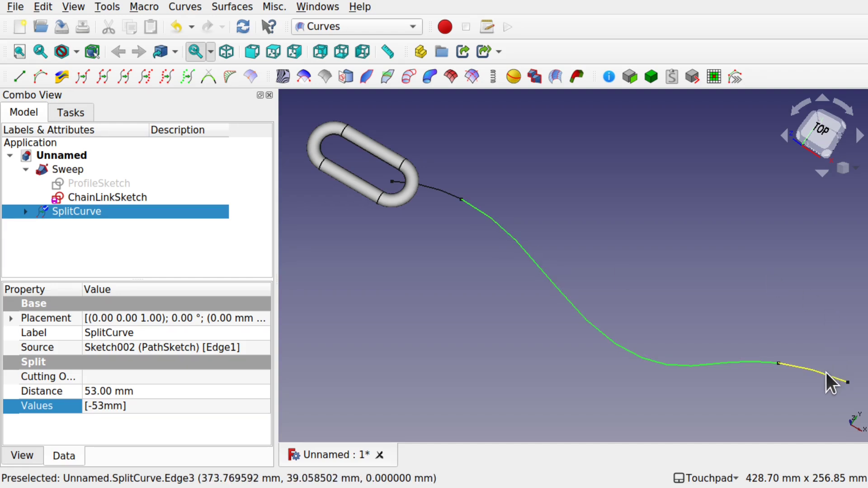
Step: Activate the Draft workbench and browse its Modification array tools without running one
click(410, 277)
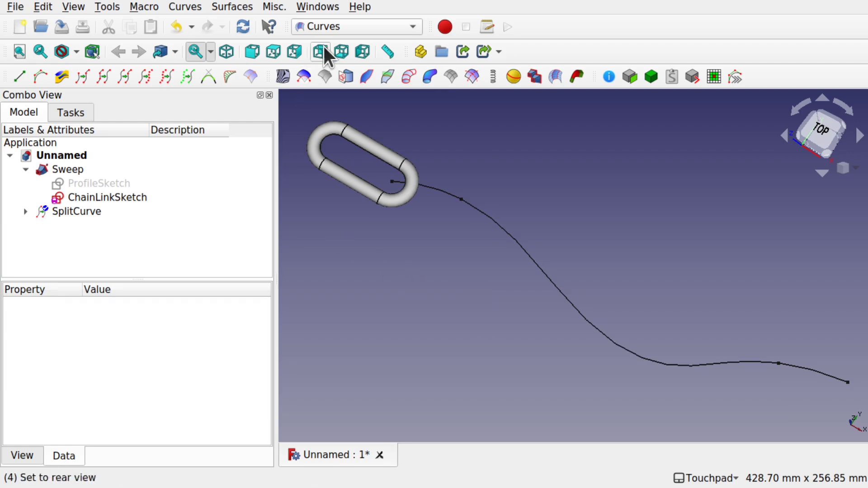
click(350, 32)
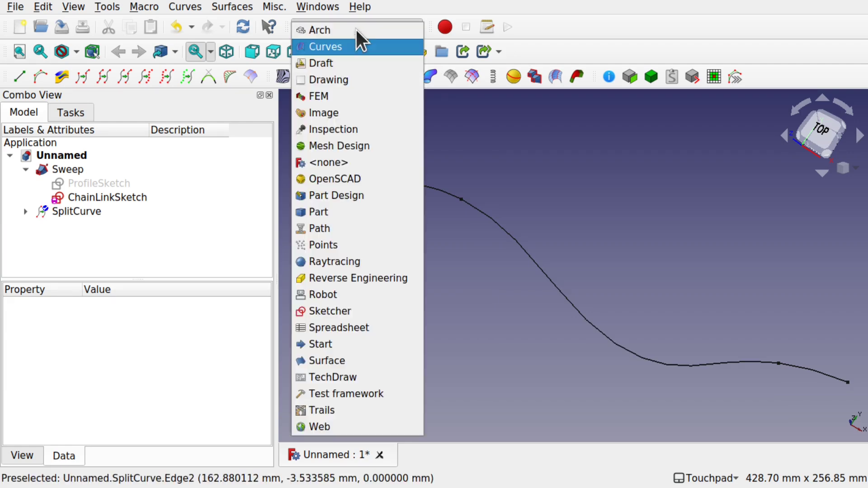
click(349, 58)
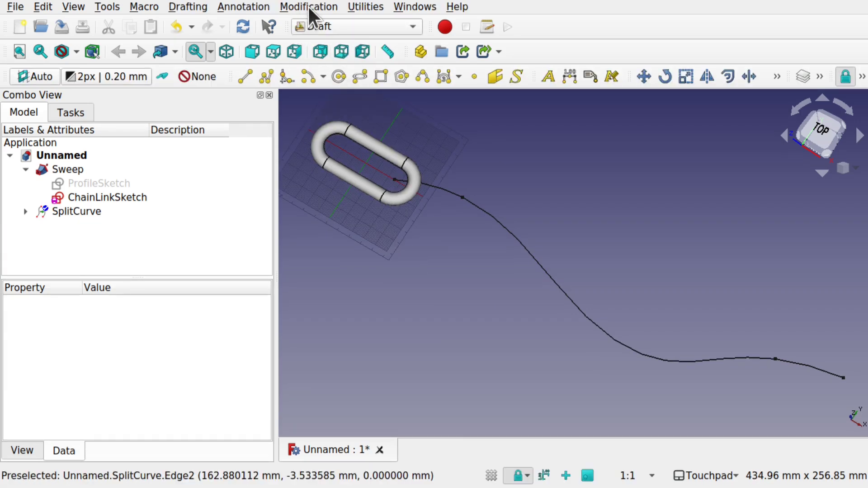
click(309, 7)
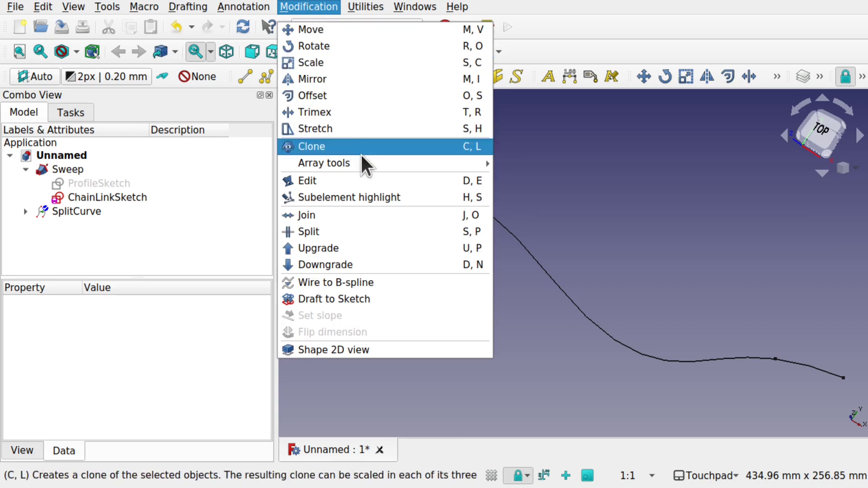
mouse_move(366, 159)
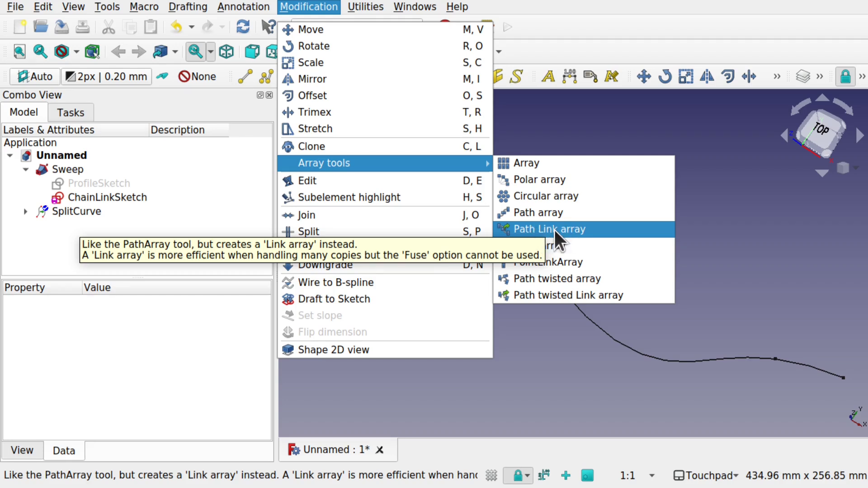
click(556, 363)
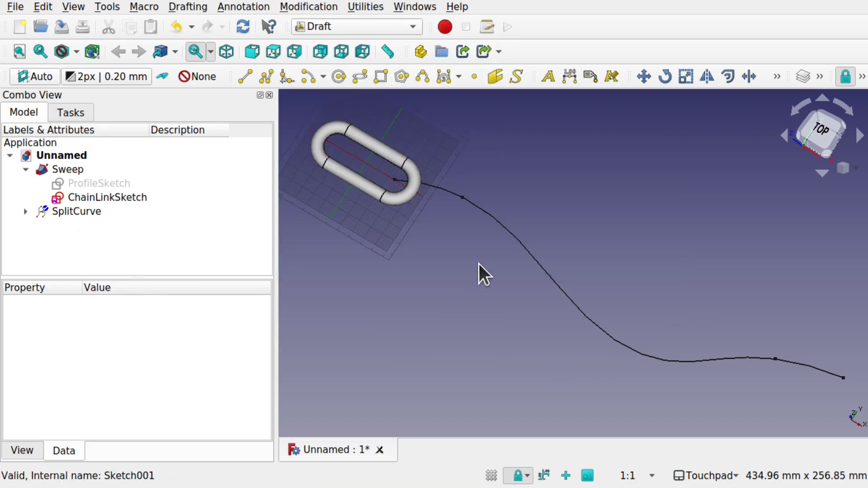
Step: Create a Path Link array of the Sweep along the SplitCurve edges
click(75, 171)
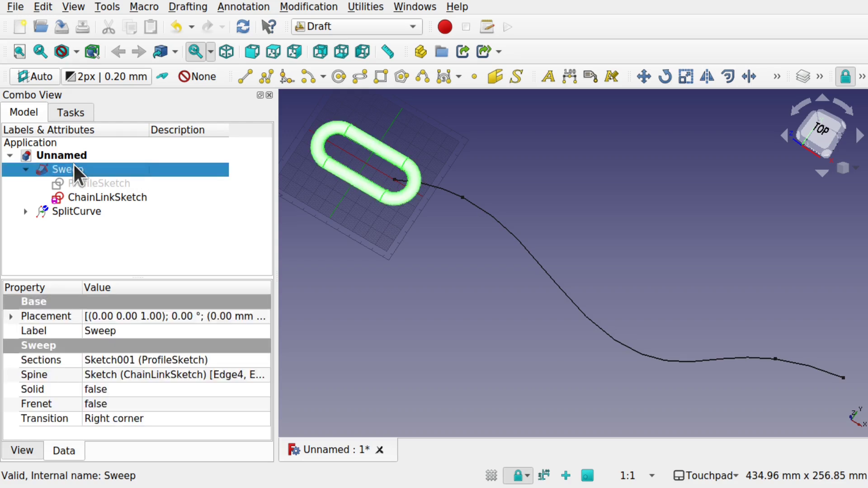
ctrl+click(441, 189)
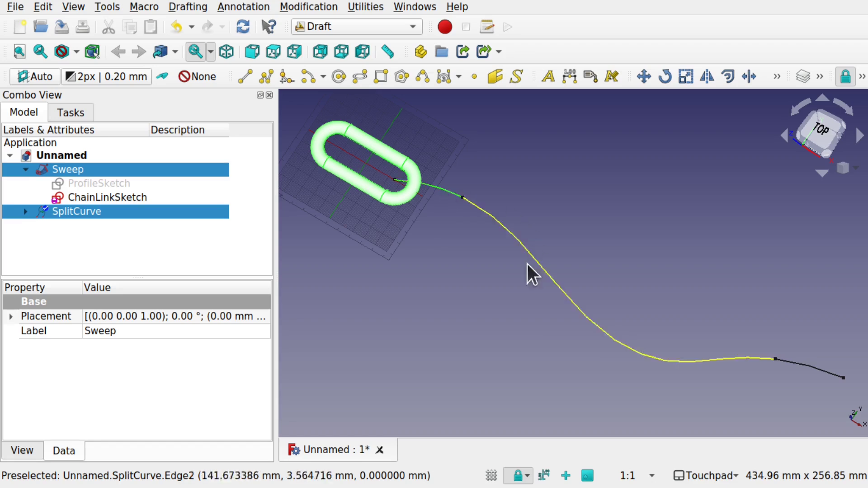
ctrl+click(569, 299)
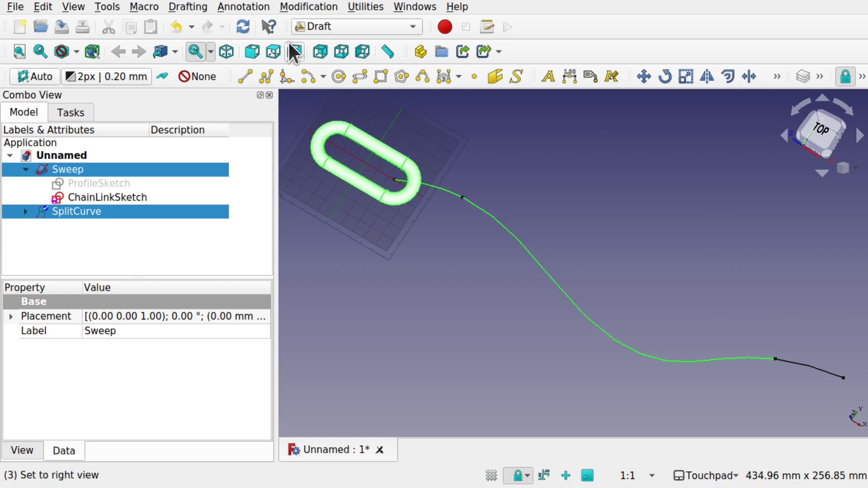
click(305, 7)
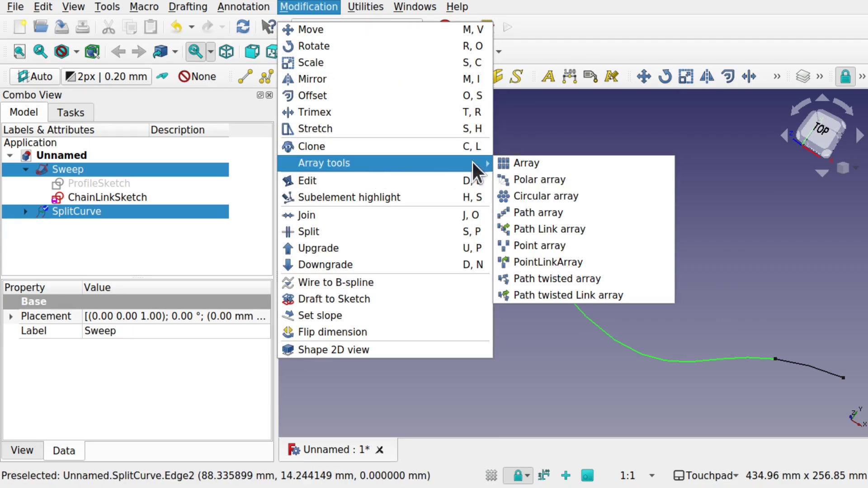
click(585, 224)
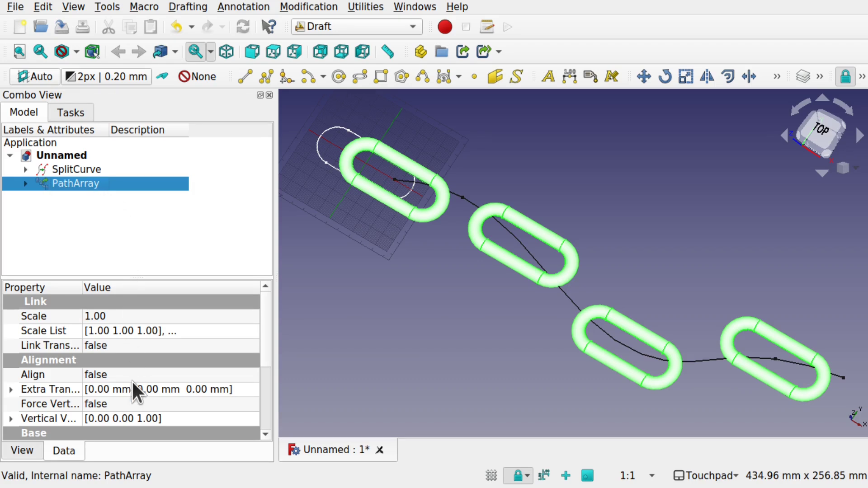
Step: Set the PathArray's Align to true and Align Mode to Tangent
click(120, 370)
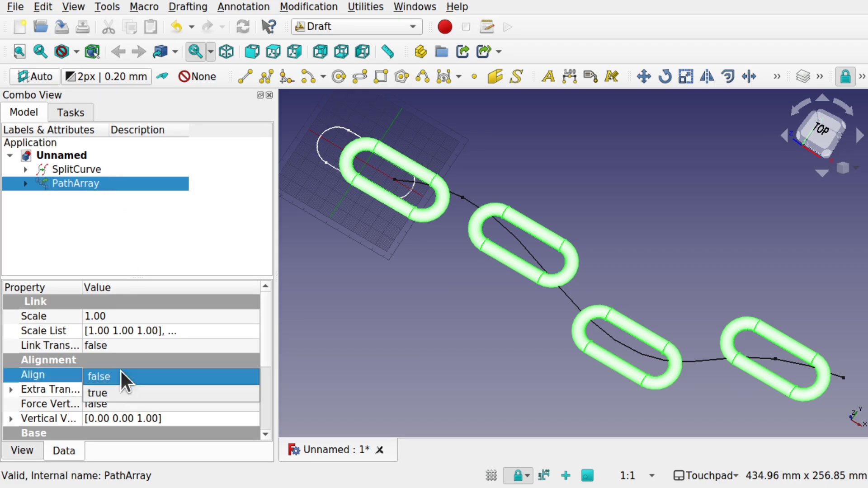
click(115, 390)
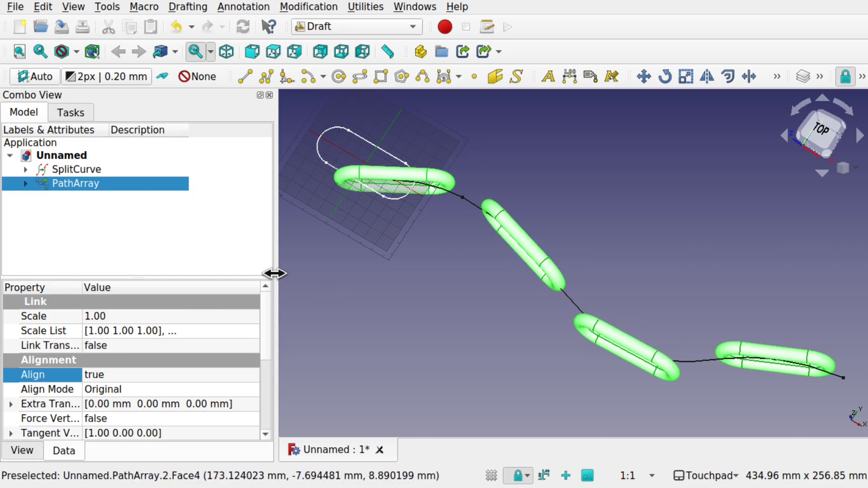
click(142, 390)
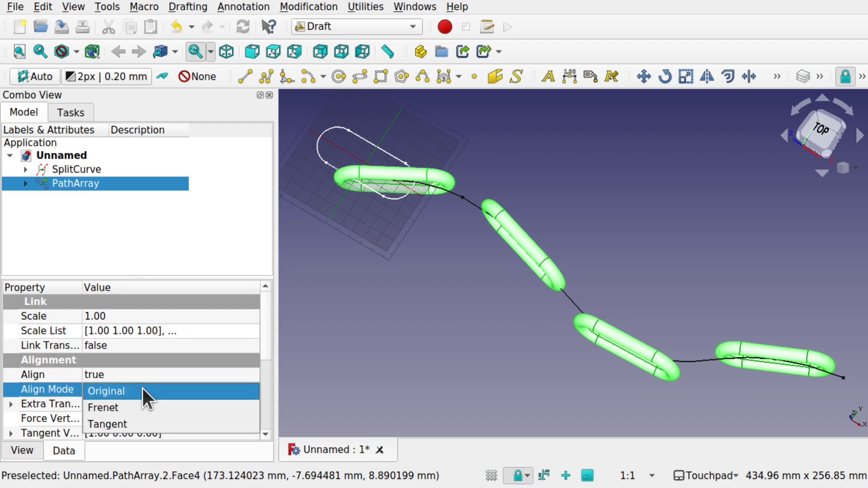
click(133, 424)
click(411, 235)
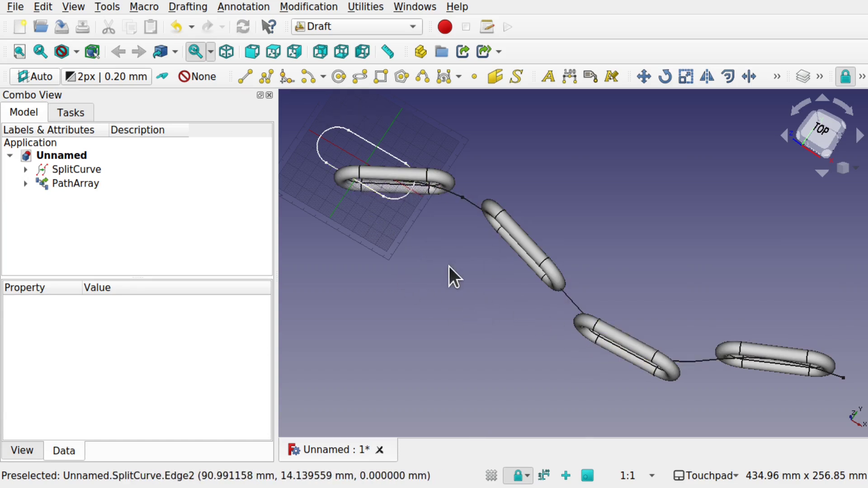
Step: Hide the first PathArray and make its source Sweep visible again
click(76, 183)
key(space)
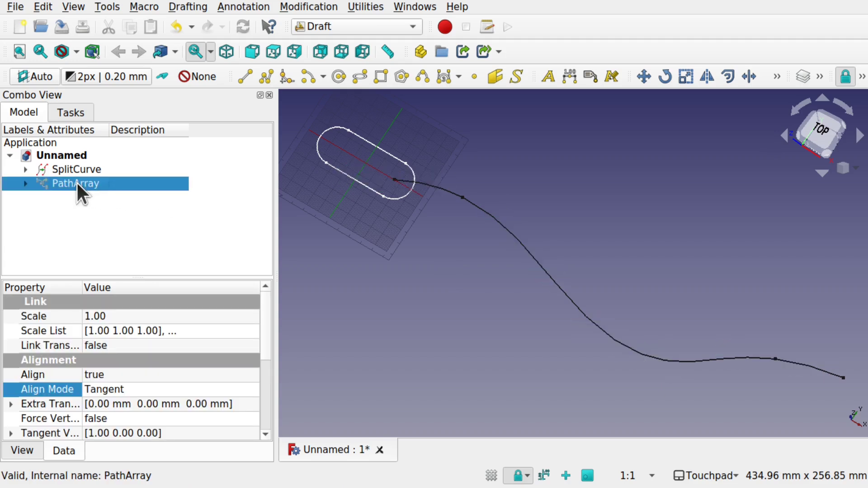
click(25, 183)
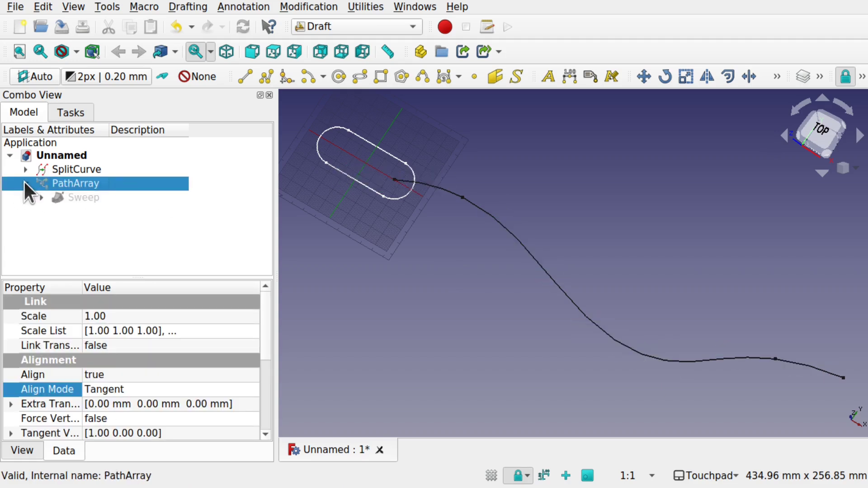
click(79, 197)
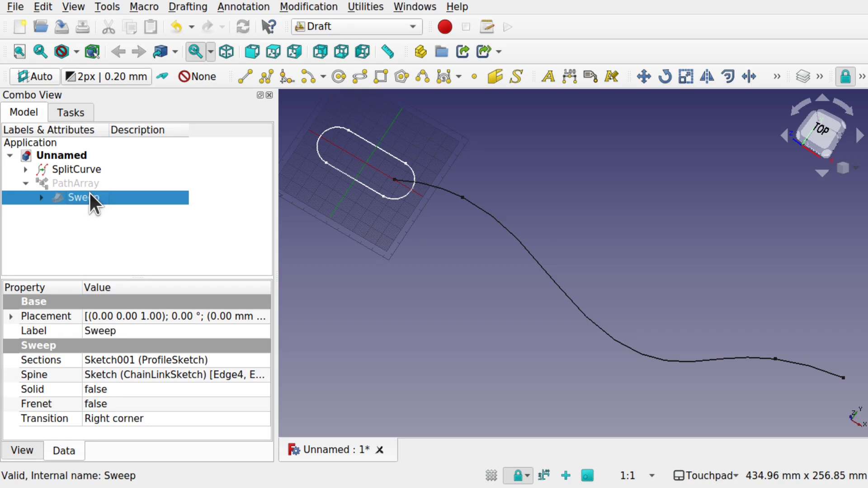
key(space)
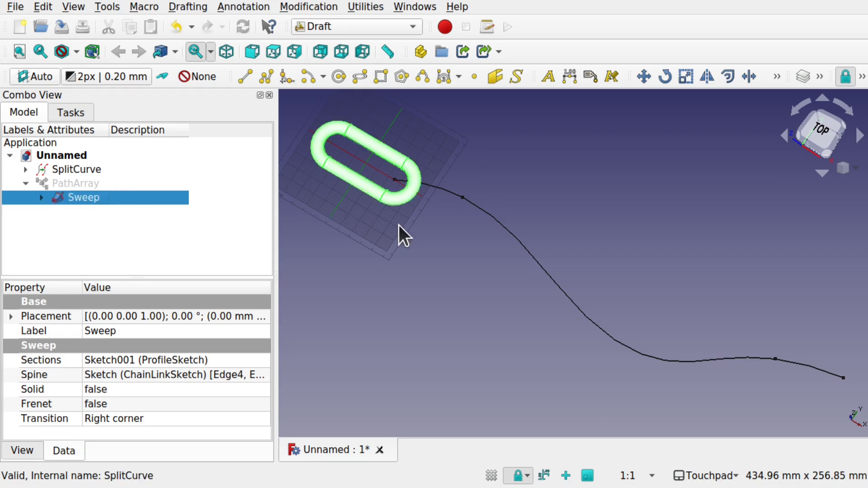
click(461, 262)
Step: Create a second Path Link array, PathArray001, of the Sweep along the SplitCurve edge
click(66, 198)
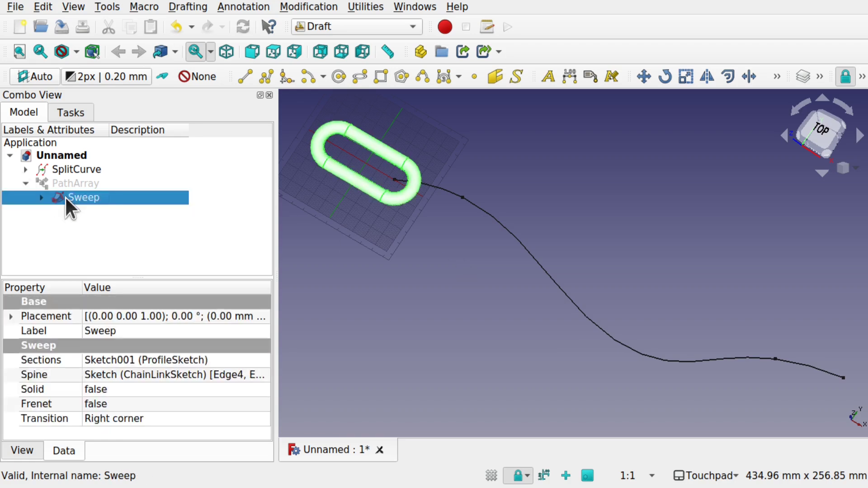
ctrl+click(559, 291)
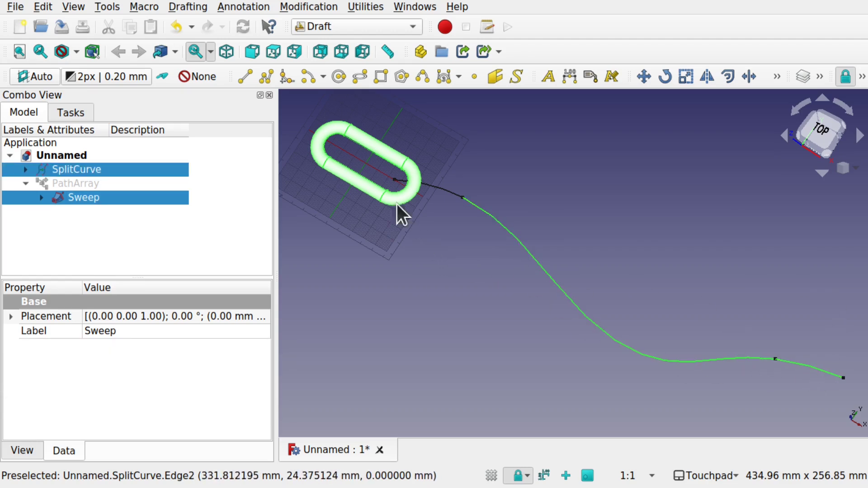
click(323, 6)
mouse_move(401, 163)
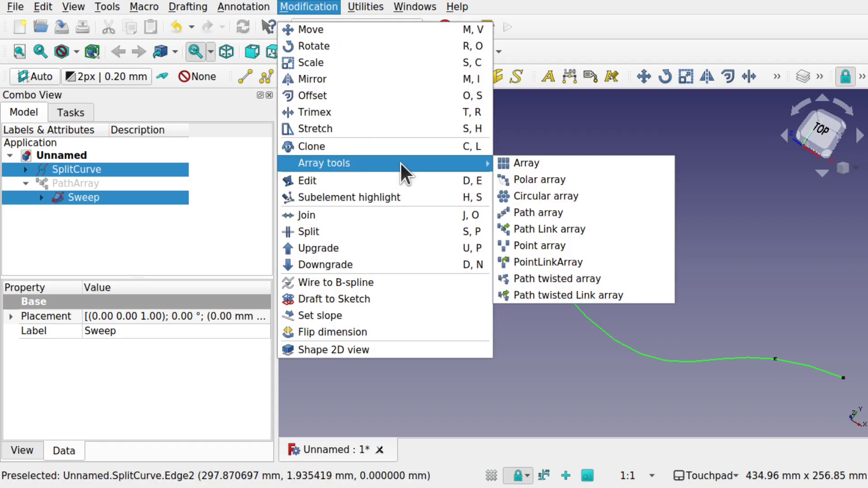
click(581, 230)
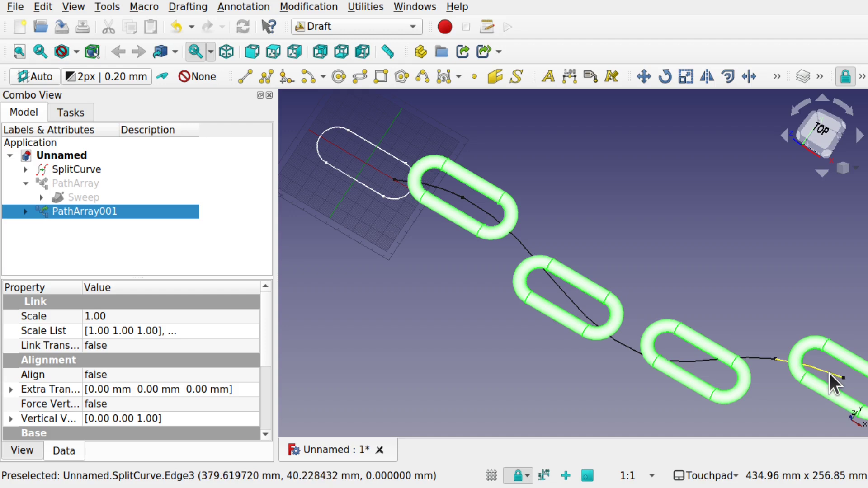
Step: Turn on Align for PathArray001, hide PathArray and keep its mode on Tangent
click(125, 375)
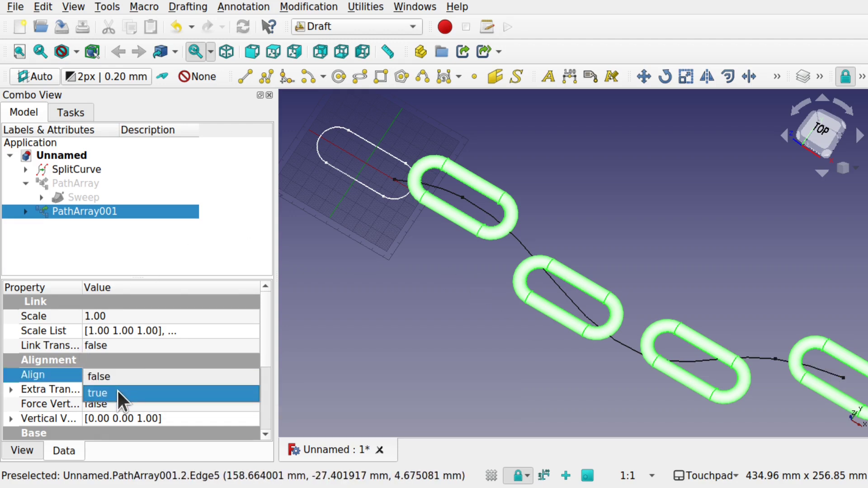
click(117, 392)
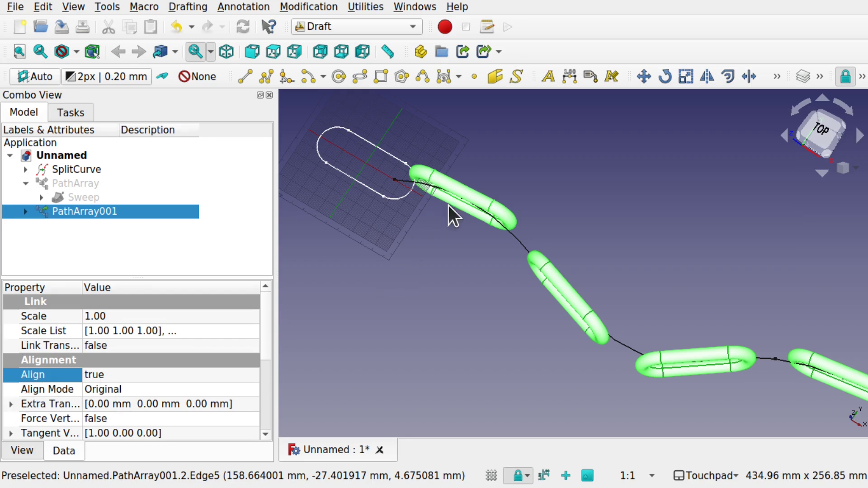
click(75, 180)
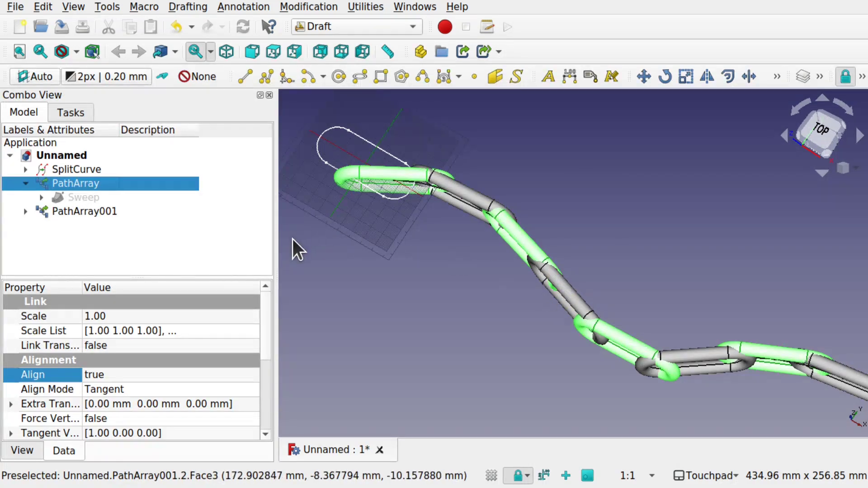
key(space)
click(137, 386)
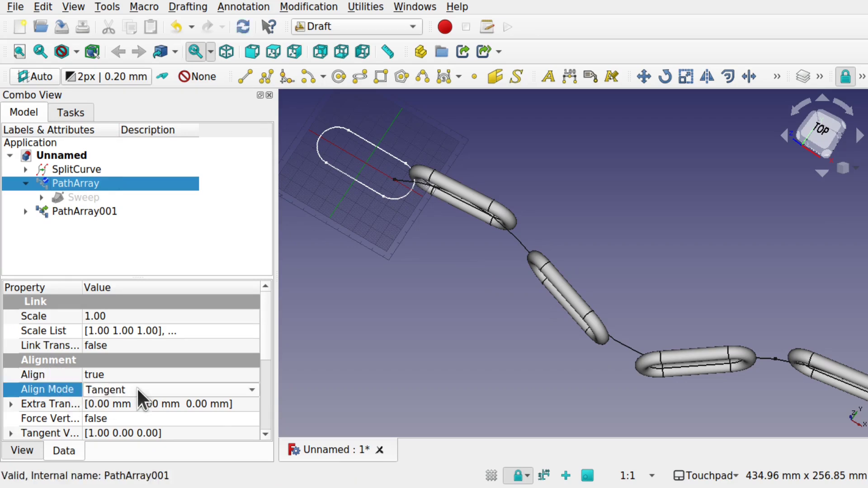
click(137, 388)
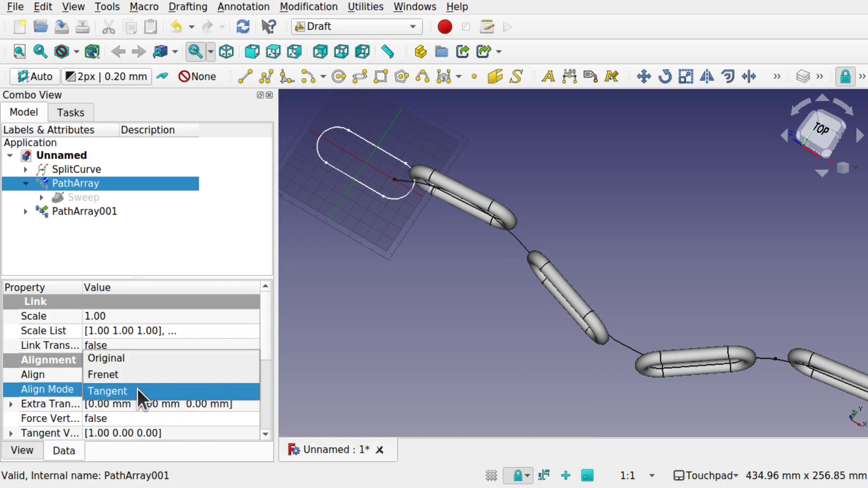
click(47, 389)
Step: Set PathArray001's Align Mode to Frenet, then reselect PathArray
click(88, 212)
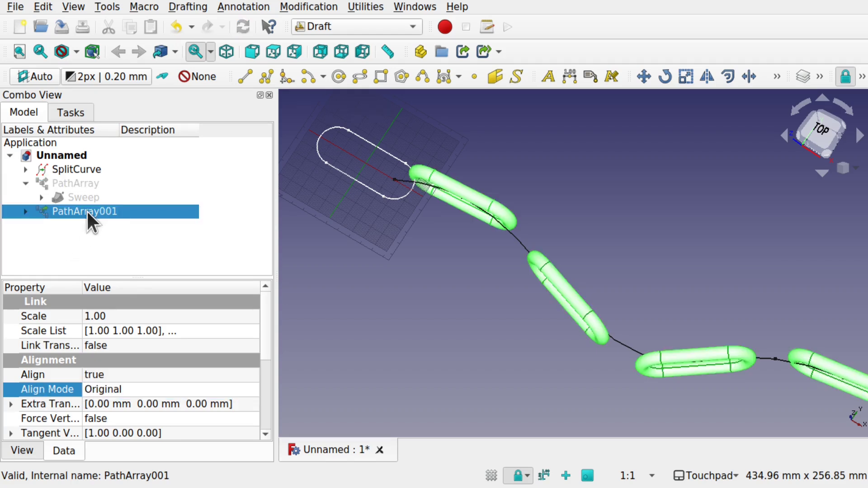
click(143, 389)
click(143, 389)
click(139, 408)
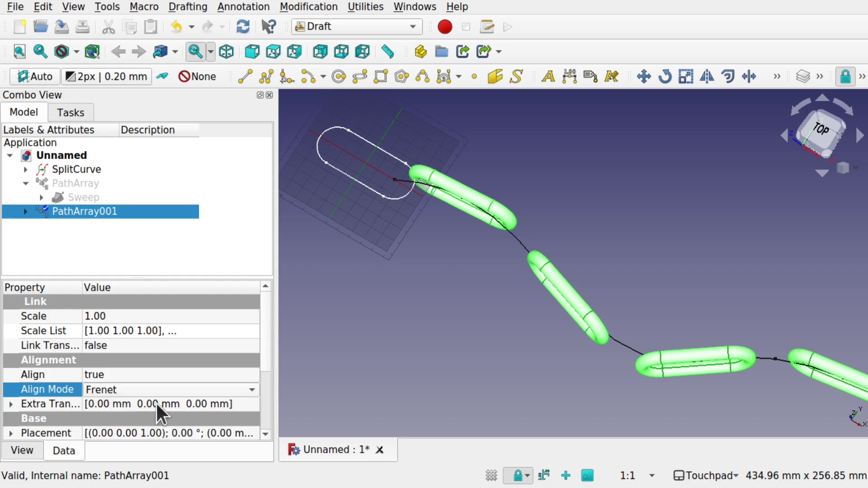
click(469, 305)
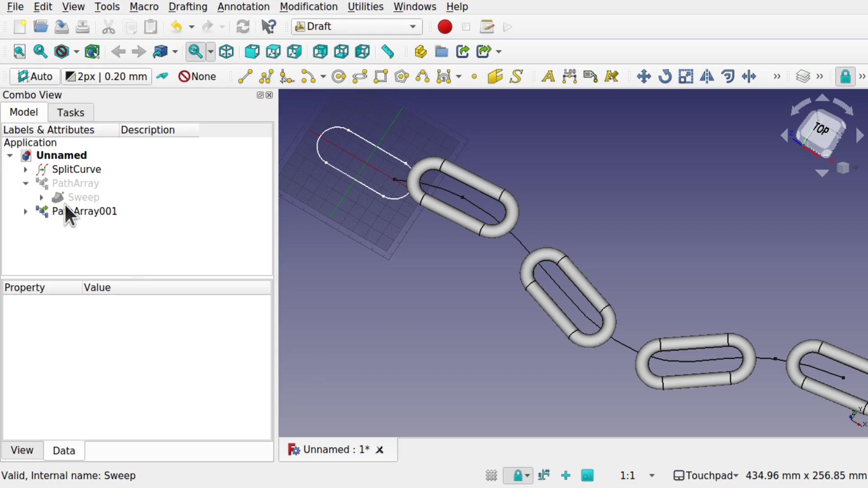
click(67, 181)
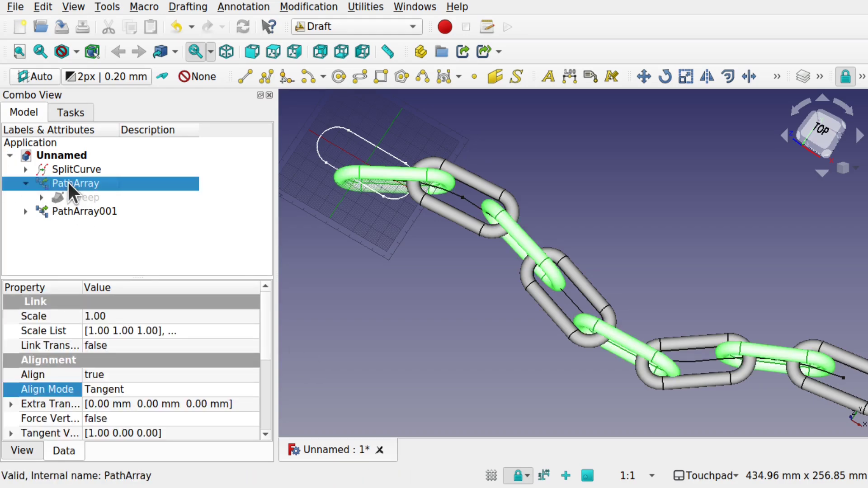
Step: Try SplitCurve Distance values of 110, 75, 64 and 57 mm, settling on 55 mm
alt+drag(405, 291, 552, 368)
alt+drag(506, 273, 530, 364)
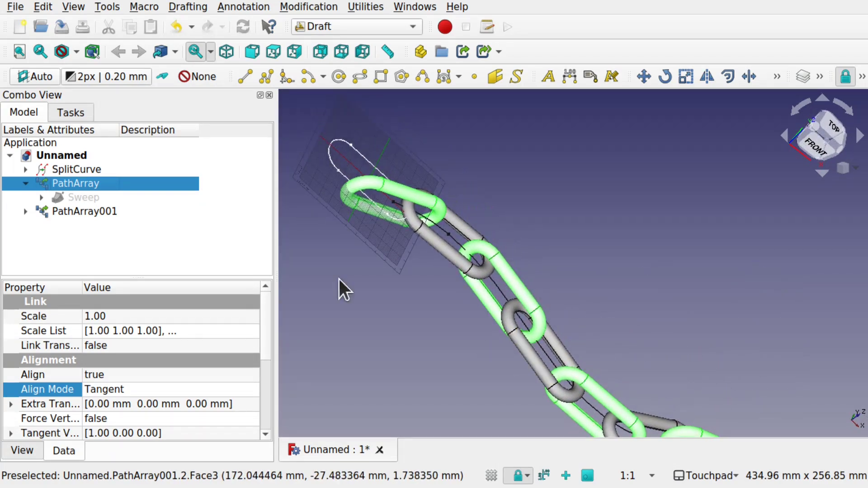
click(91, 174)
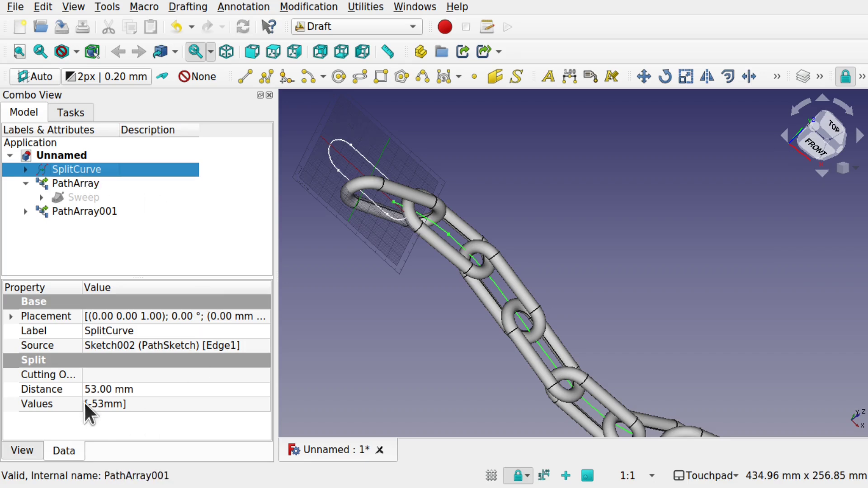
click(91, 388)
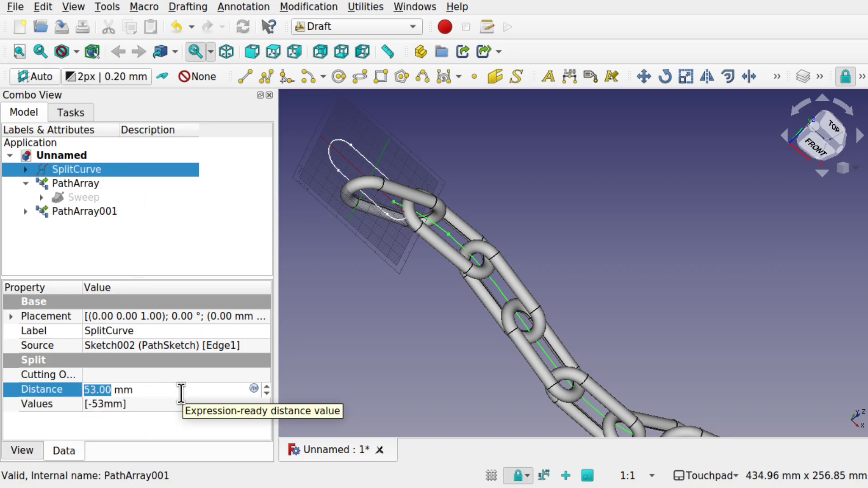
text(86)
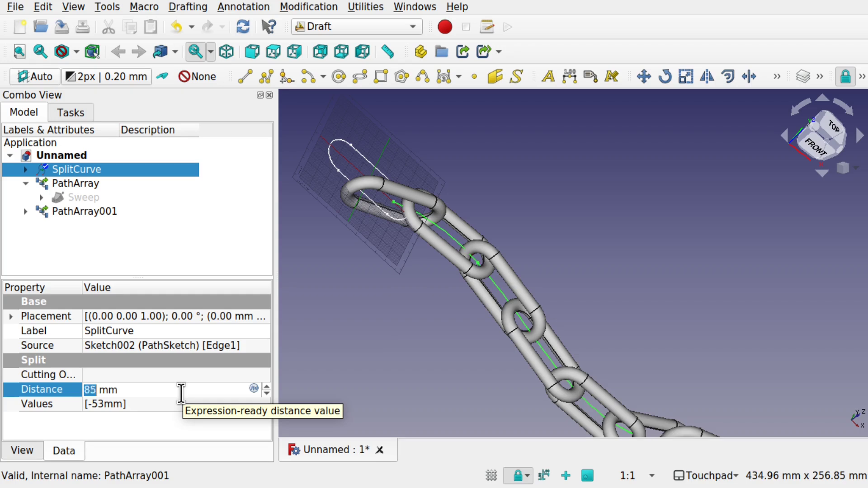
text(110)
key(Return)
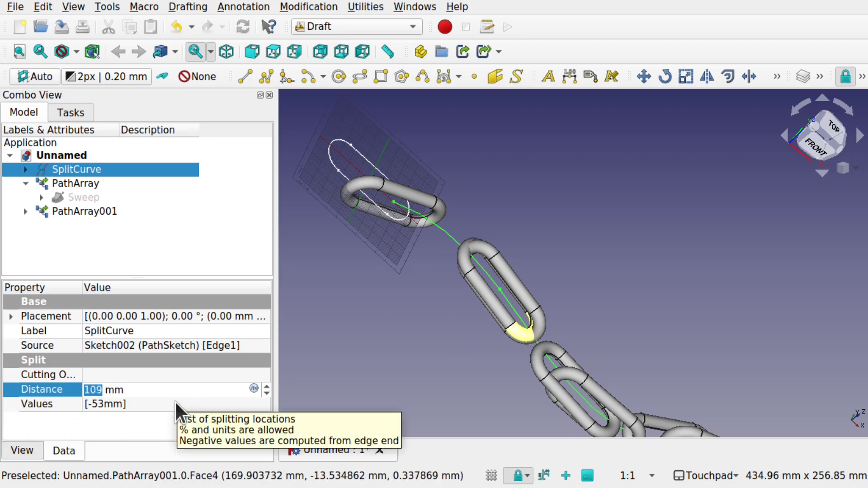
text(75)
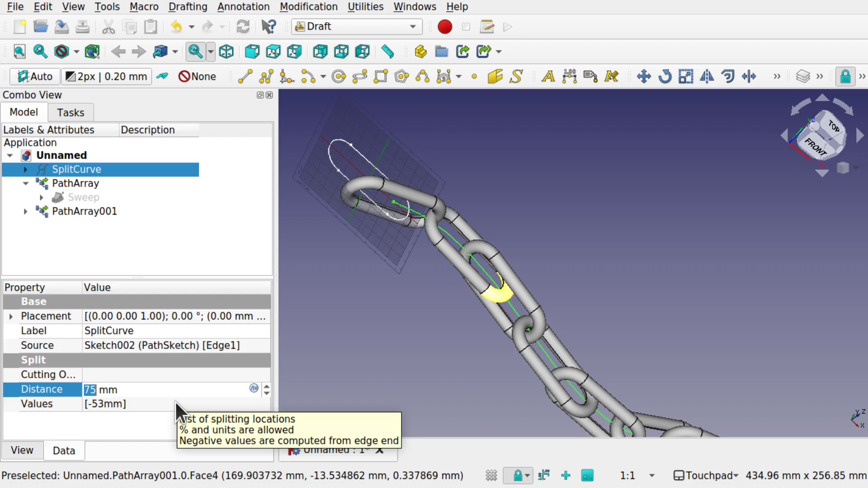
text(64)
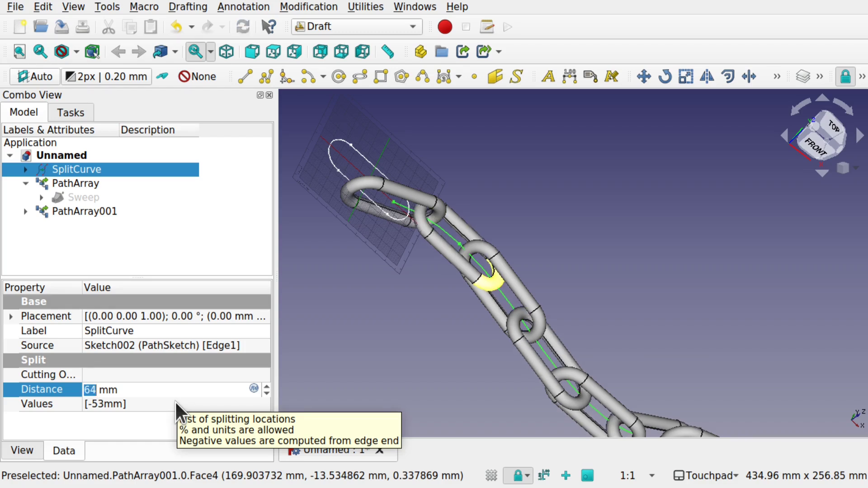
text(57)
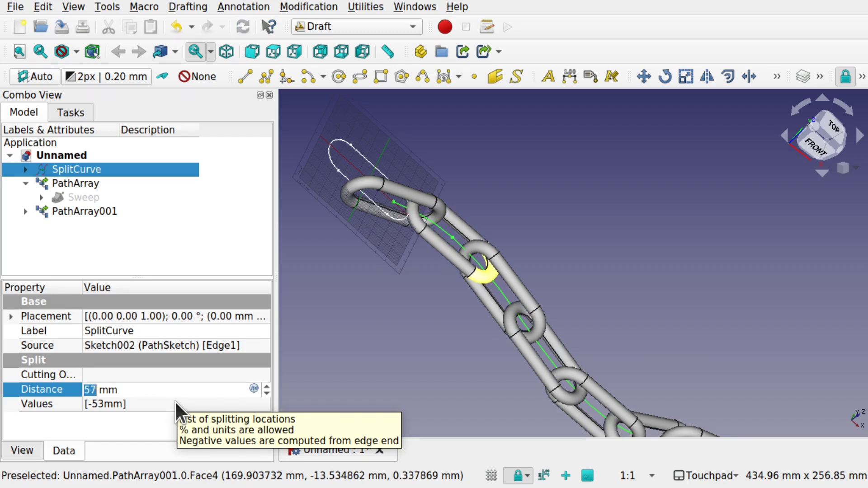
text(56)
text(55)
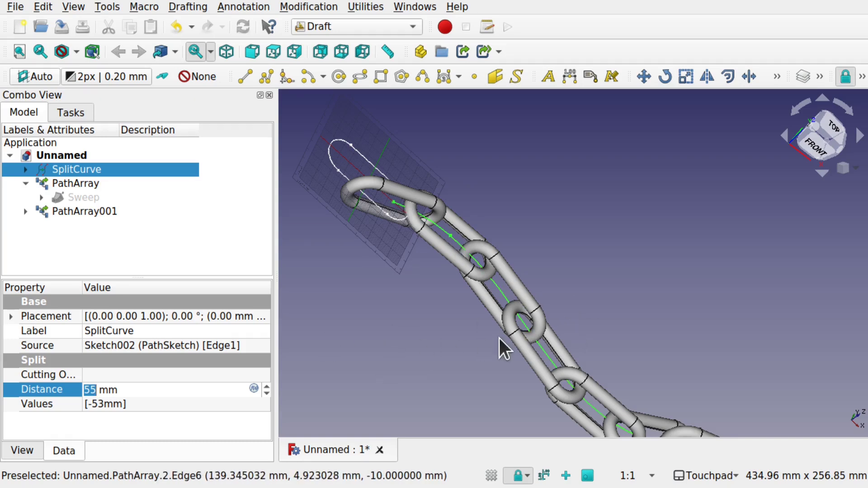
middle_drag(499, 338, 500, 272)
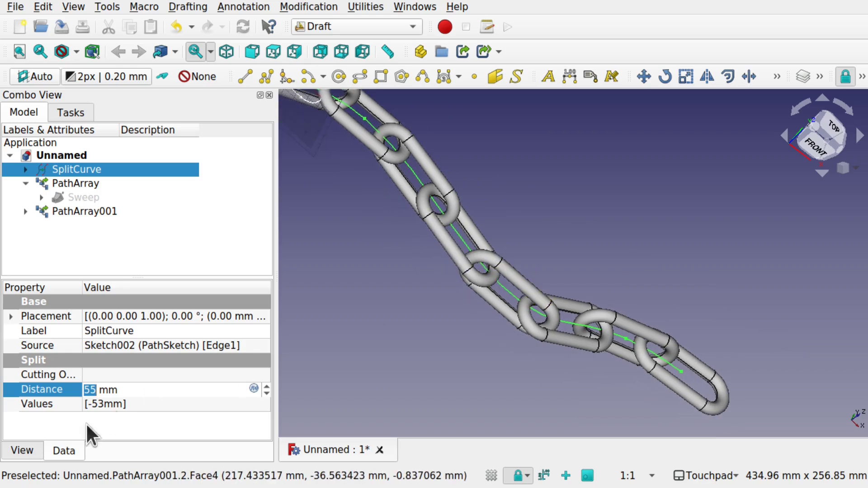
Step: Replace the -53mm entry in SplitCurve's Values list with -55mm and inspect the chain
click(175, 406)
click(262, 405)
drag(420, 192, 294, 188)
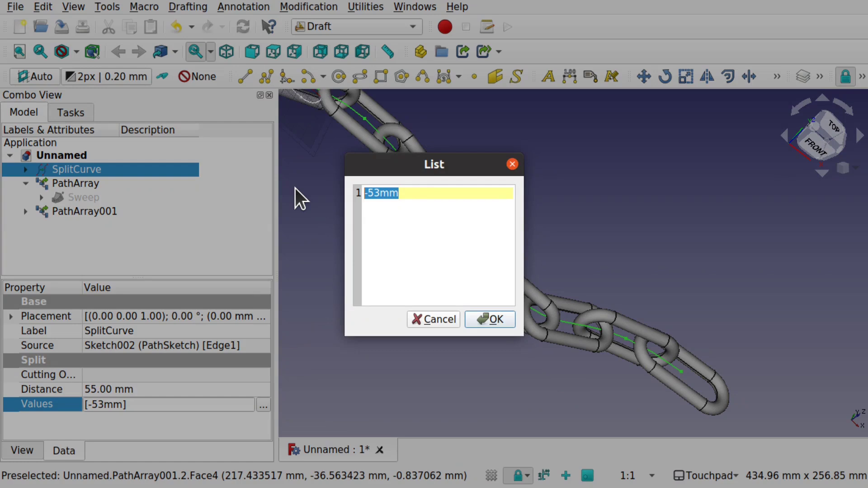
text(-55)
key(Return)
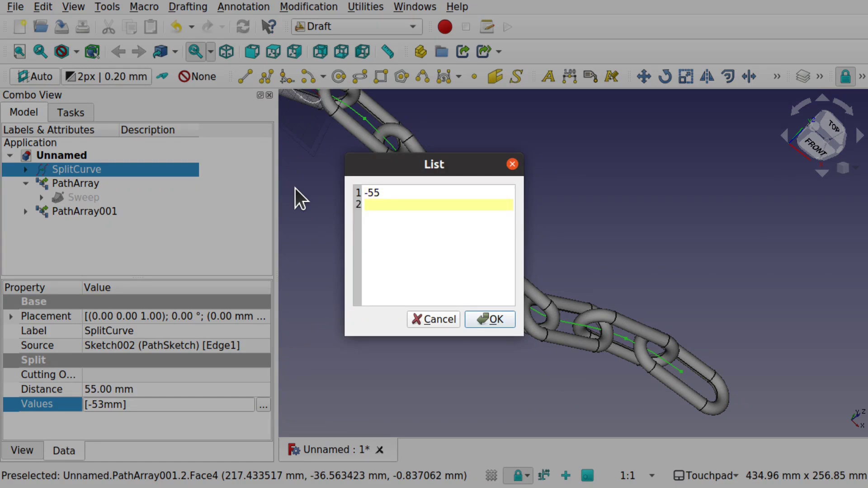
key(BackSpace)
text(mm)
click(482, 320)
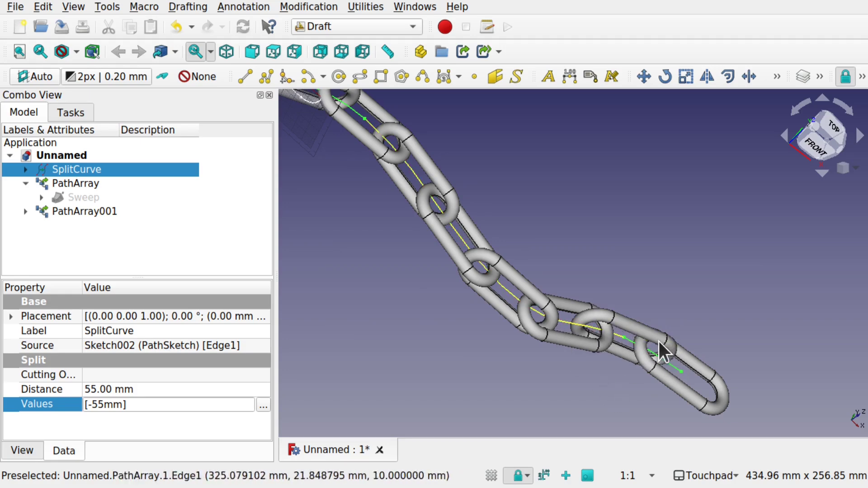
alt+drag(603, 267, 496, 378)
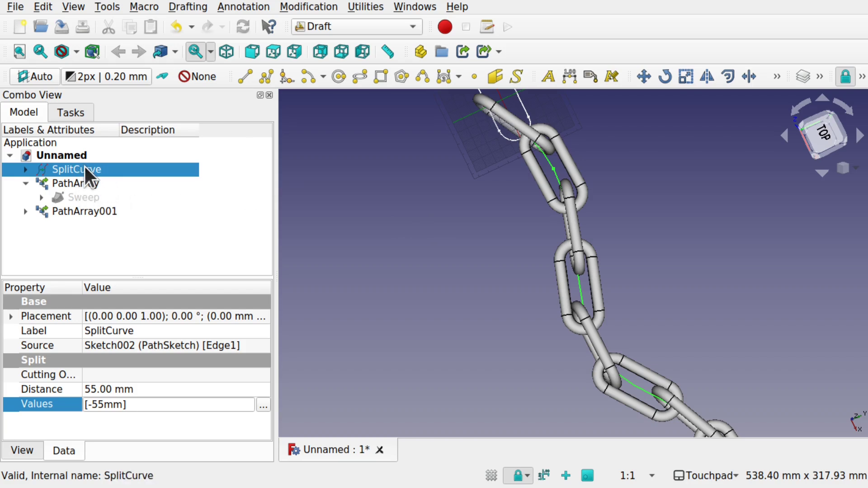
scroll(623, 283, down, 3)
alt+drag(623, 283, 653, 295)
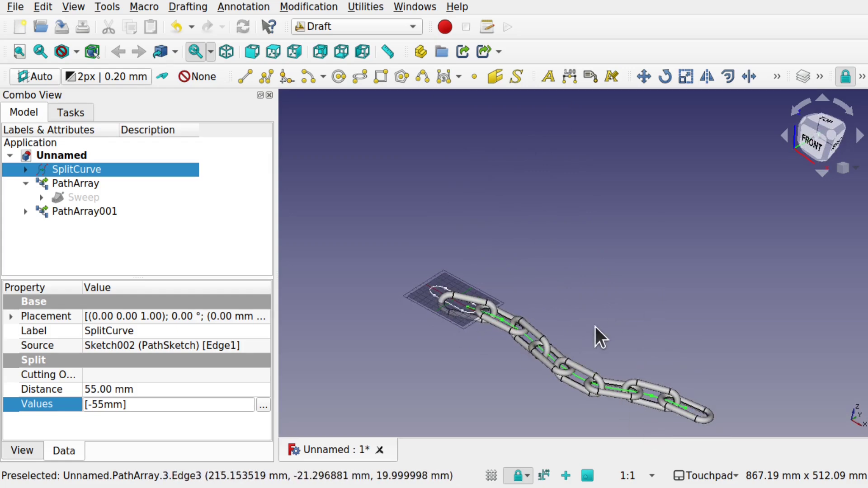
alt+drag(601, 335, 579, 354)
scroll(578, 352, up, 5)
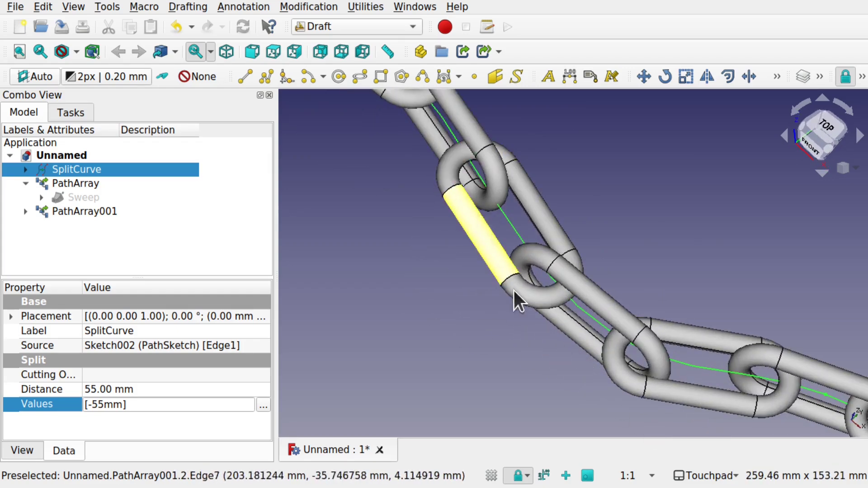
scroll(520, 299, down, 2)
scroll(521, 303, down, 2)
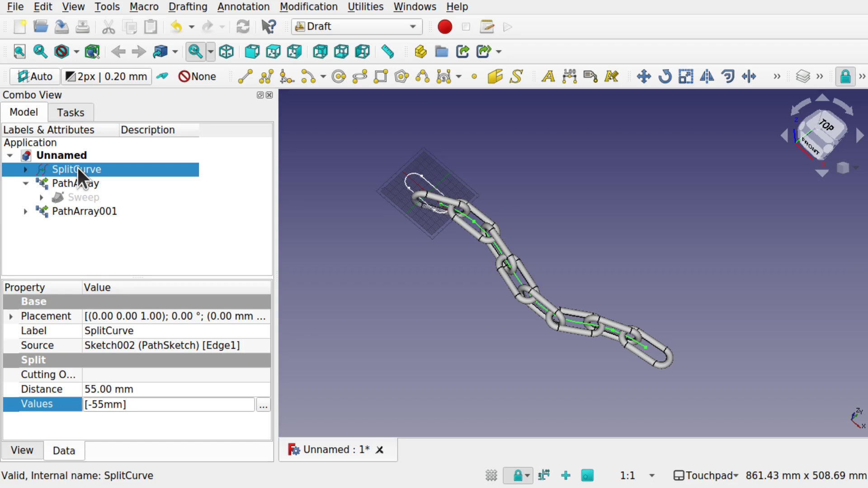
scroll(474, 236, up, 4)
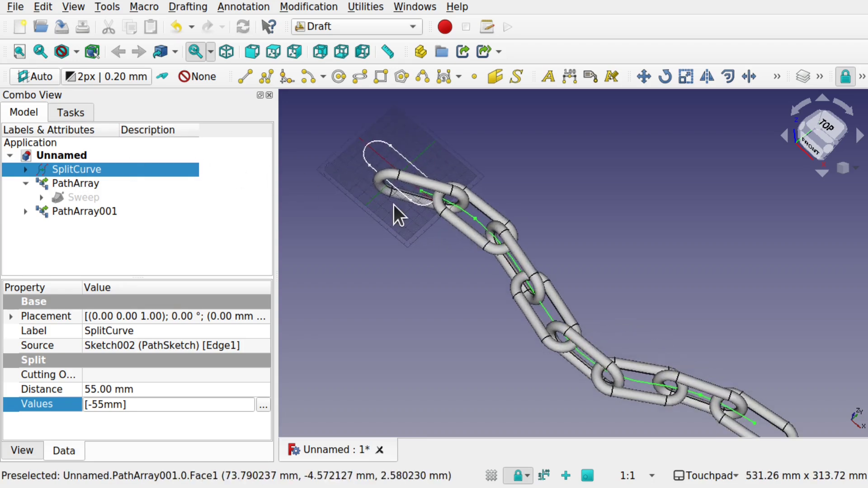